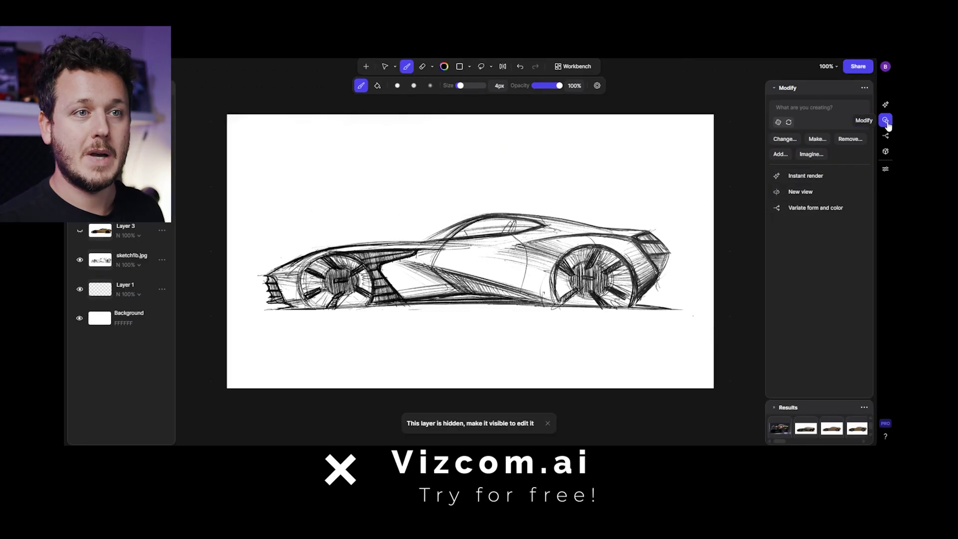
Open the Instant Render options for the car sketch and expand the earlier Results list.
left_click(794, 177)
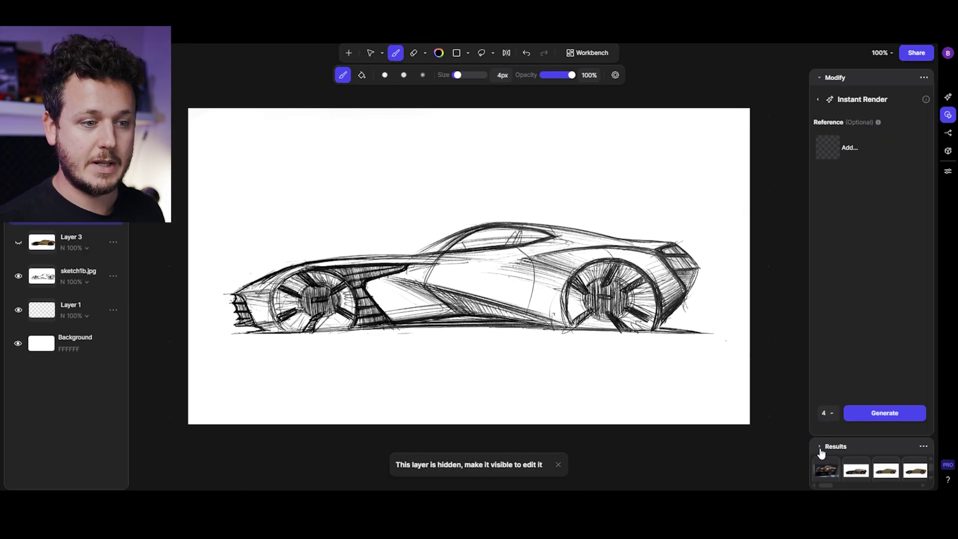
left_click(820, 448)
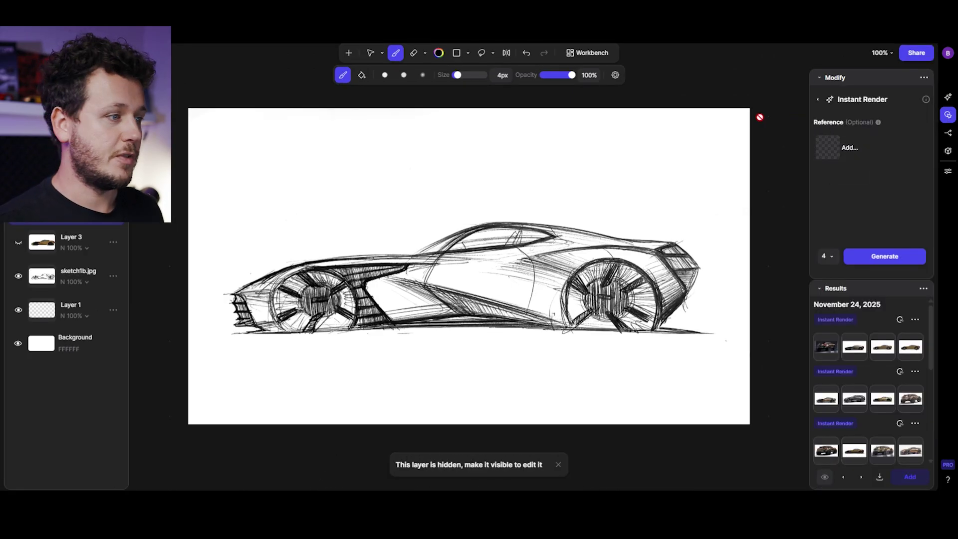
scroll(481, 274, "up", 1)
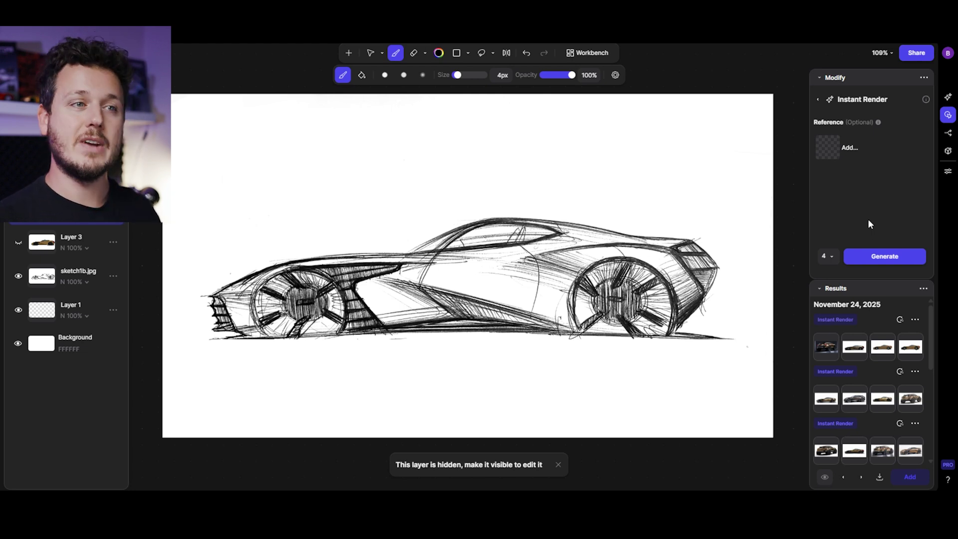
Use this file's car image as the style reference and preview the brown SUV renders.
left_click(854, 150)
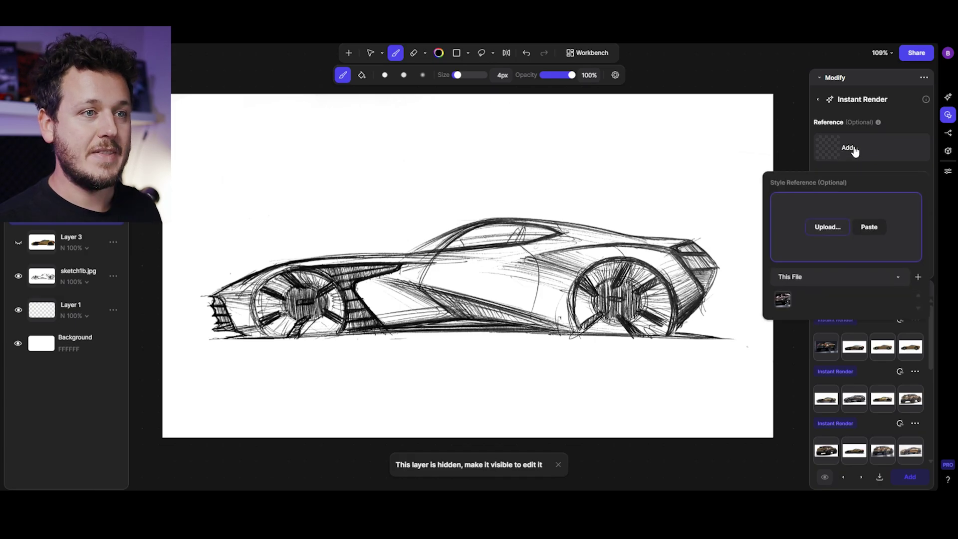
left_click(783, 300)
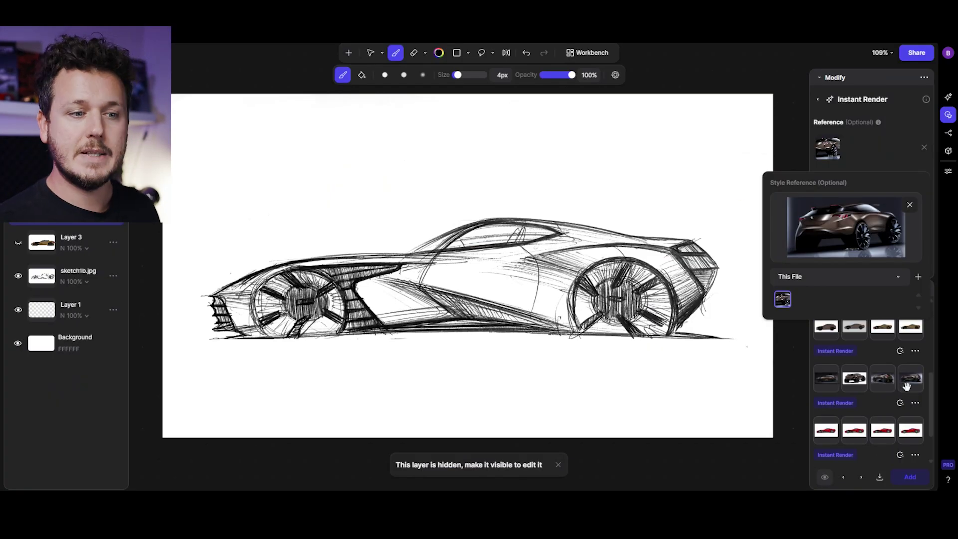
left_click(915, 381)
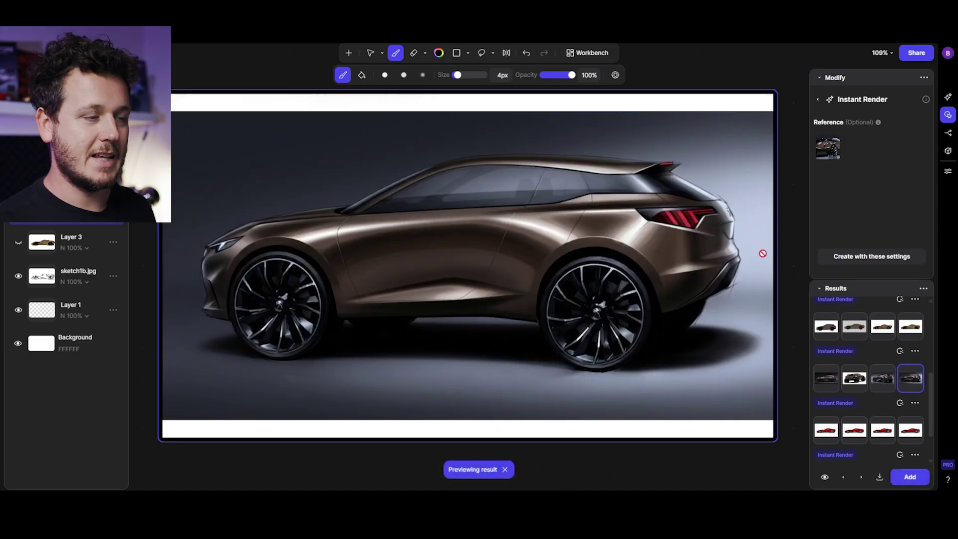
left_click(886, 379)
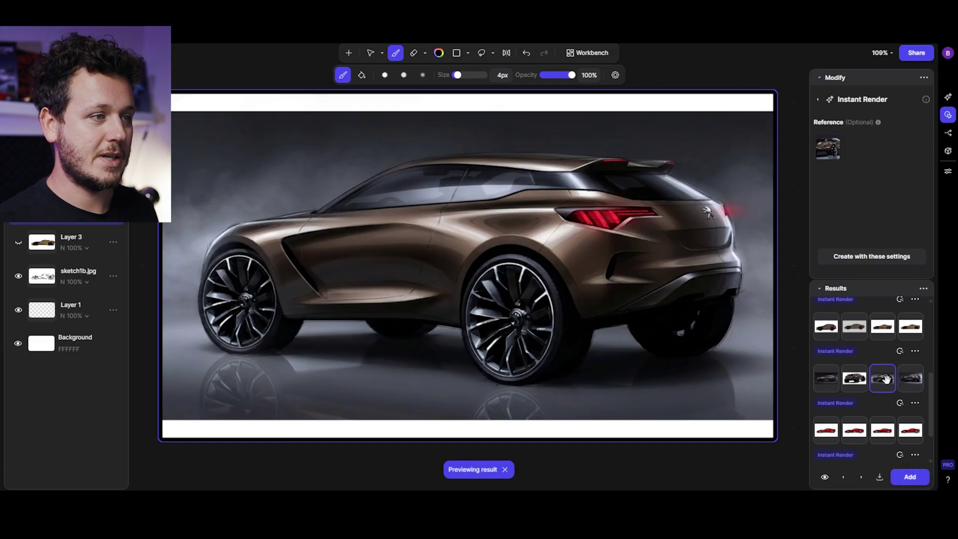
left_click(860, 378)
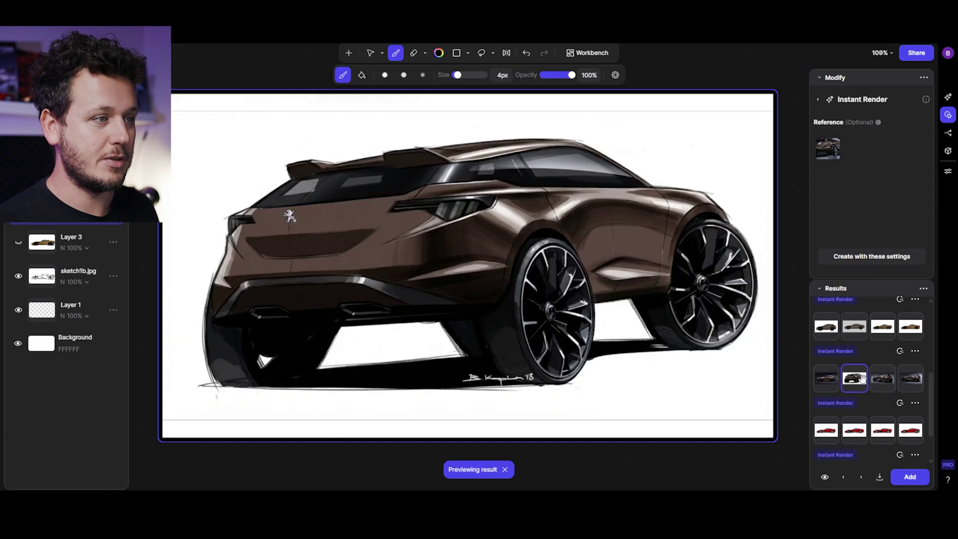
left_click(829, 380)
Compare the brown sports-car sketch, hatched spoked-wheel and SUV renders from earlier batches.
scroll(832, 380, "up", 1)
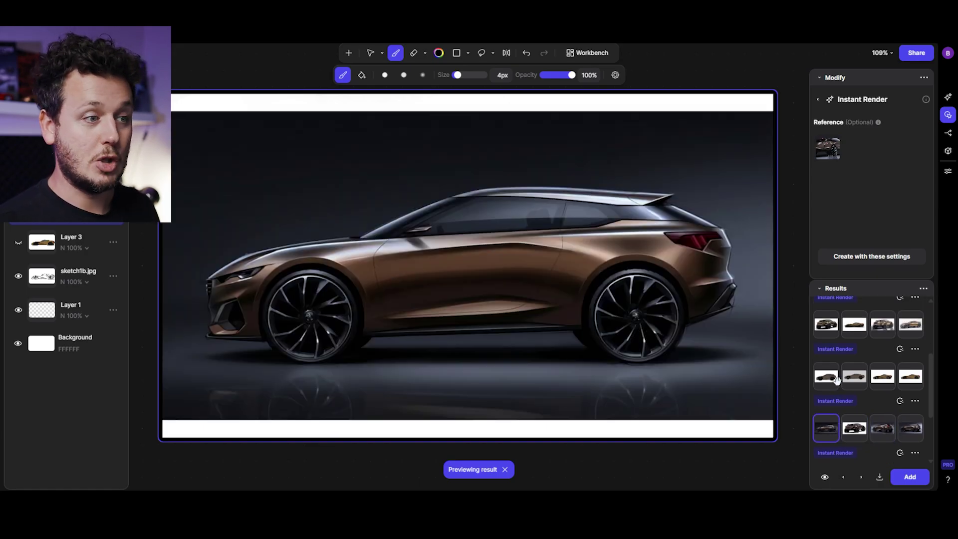
left_click(911, 374)
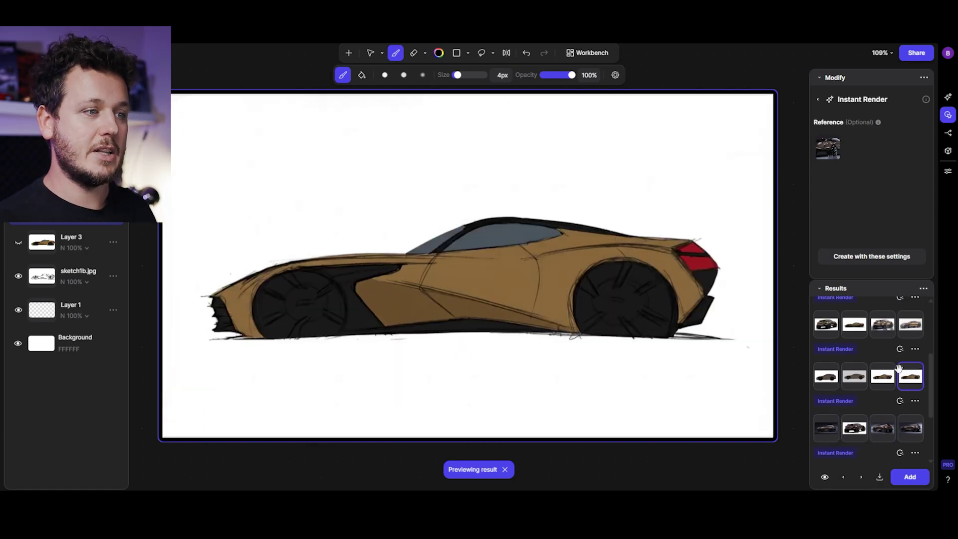
left_click(883, 375)
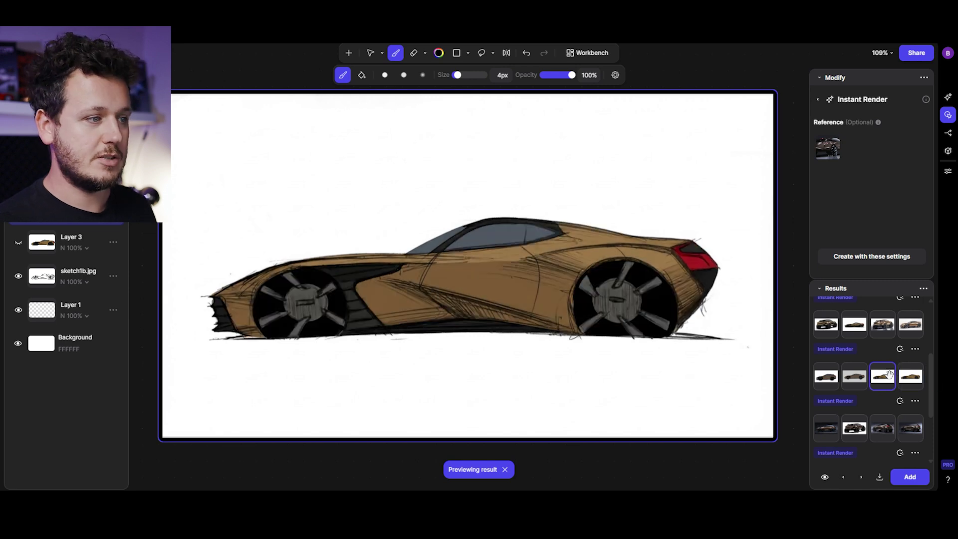
left_click(856, 372)
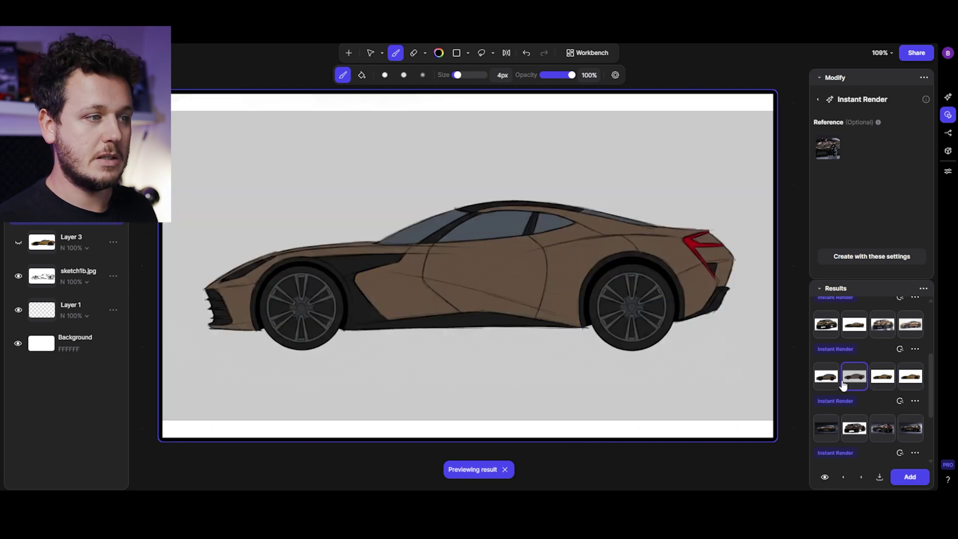
left_click(834, 376)
scroll(870, 379, "up", 1)
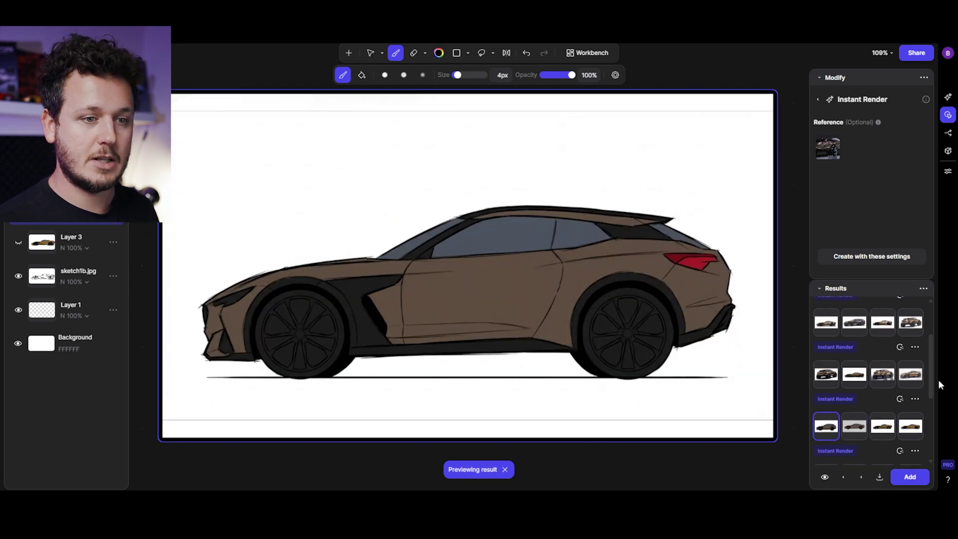
left_click(910, 374)
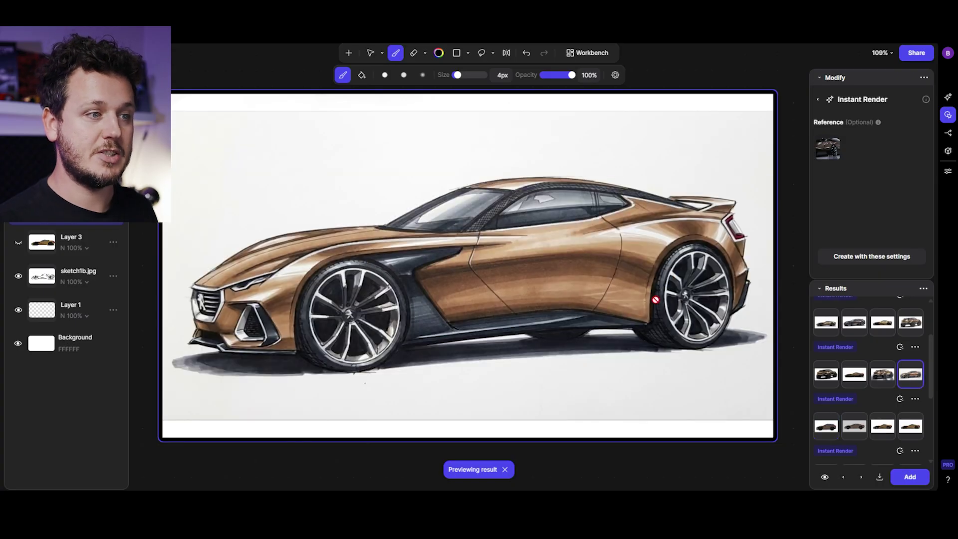
left_click(878, 380)
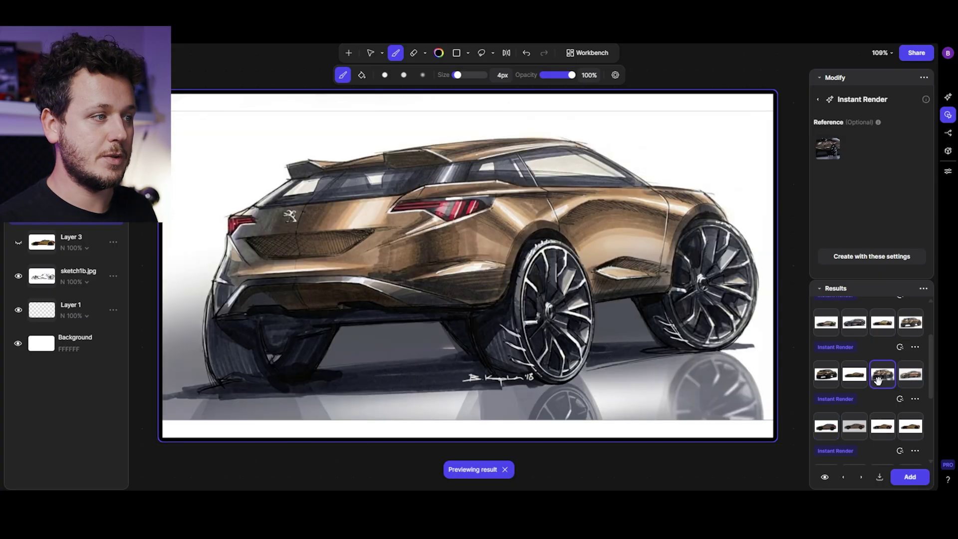
left_click(828, 375)
Compare the gold renders and newest batch, settling on the bronze sports-car render.
scroll(849, 372, "up", 1)
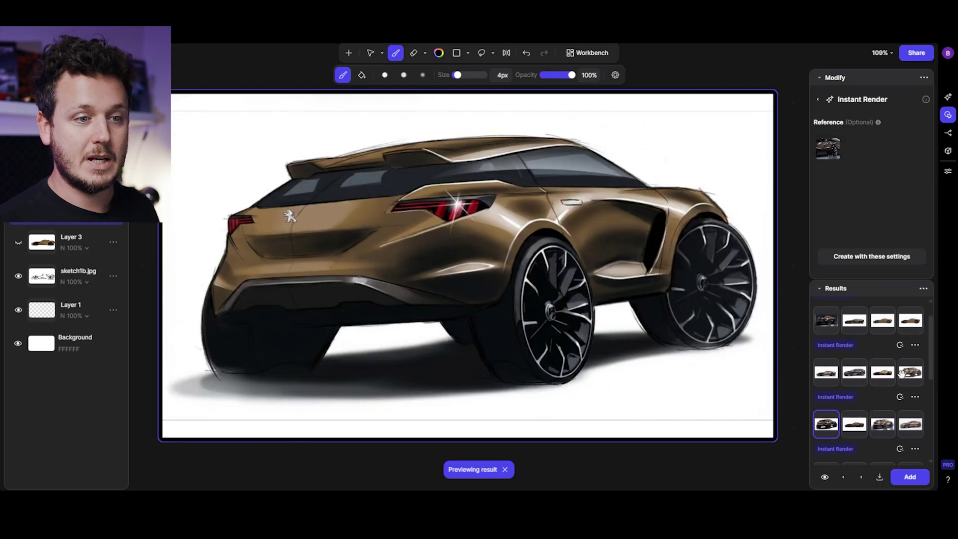
left_click(910, 373)
left_click(883, 375)
left_click(863, 380)
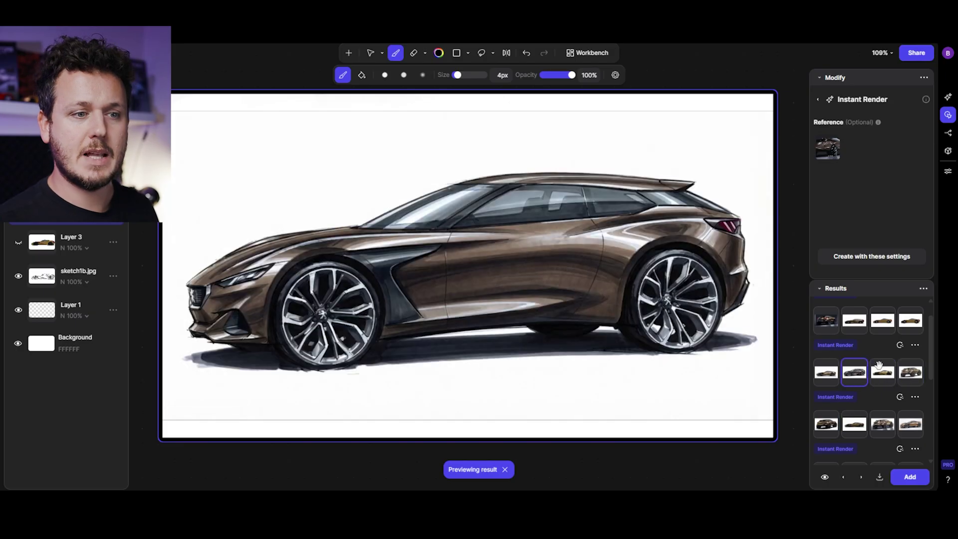
left_click(908, 321)
left_click(883, 321)
left_click(857, 322)
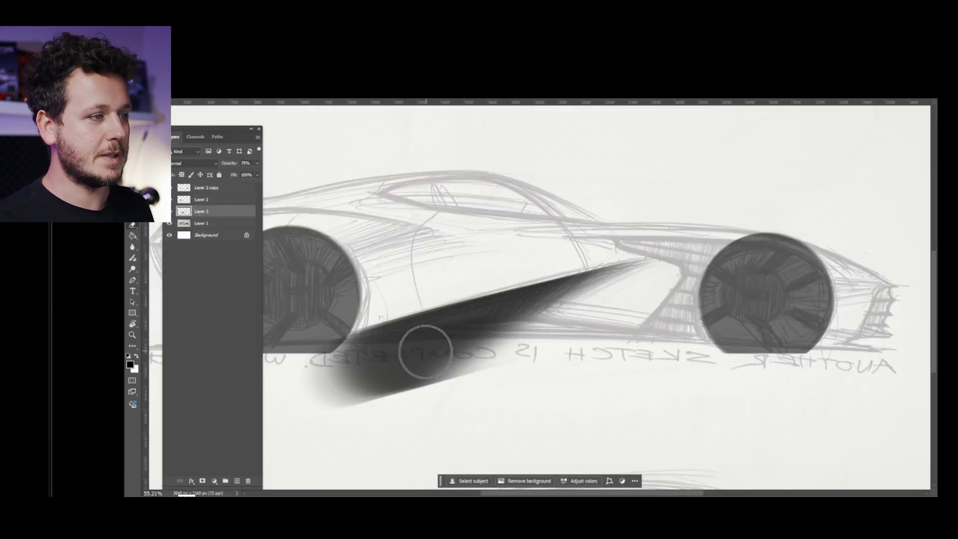
Erase the lower blurred part of the shadow and set its layer opacity to 58%.
left_click(526, 348)
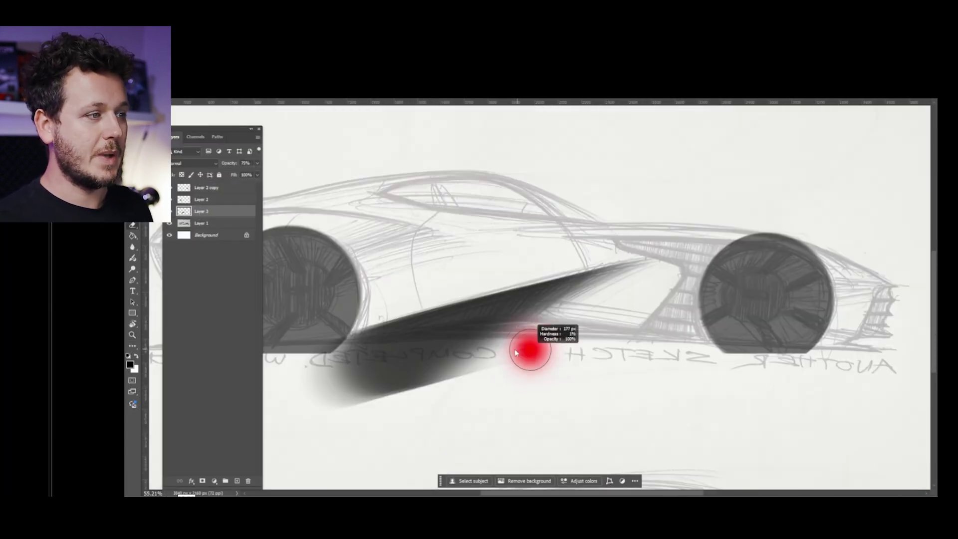
right_click(714, 323)
mouse_move(529, 344)
left_mouse_down()
mouse_move(508, 353)
mouse_move(561, 368)
mouse_move(287, 395)
left_mouse_up()
key("5")
key("8")
Zoom out to the whole sketch, create Layer 4 and rotate the canvas for painting.
key("z")
left_click_drag(425, 285, 370, 267)
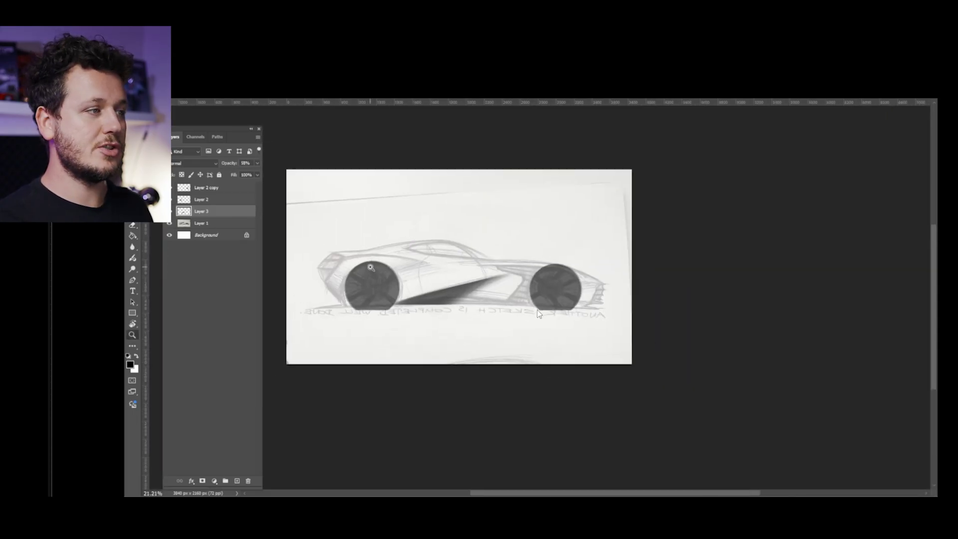
scroll(536, 310, "up", 5)
key("b")
key("ctrl+shift+n")
key("Return")
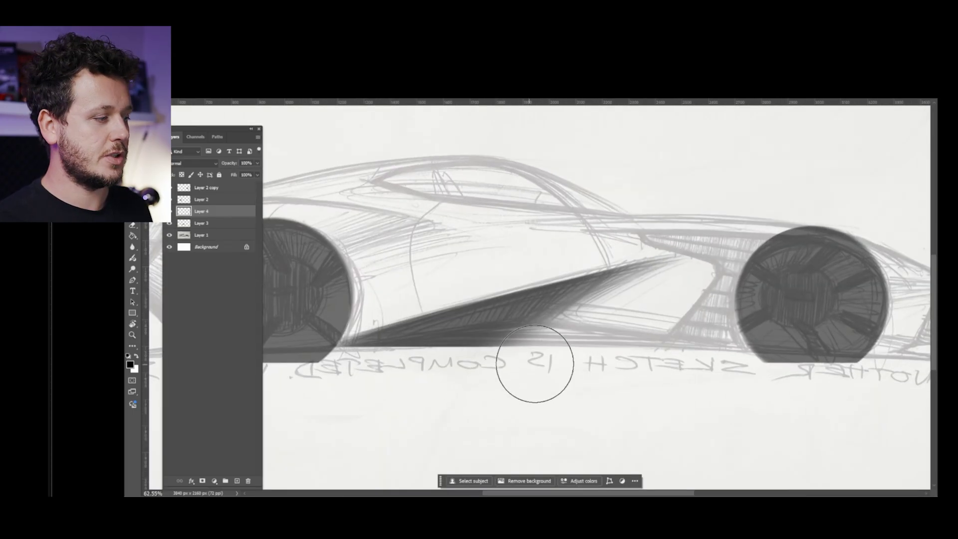
key("r")
left_click_drag(554, 359, 537, 299)
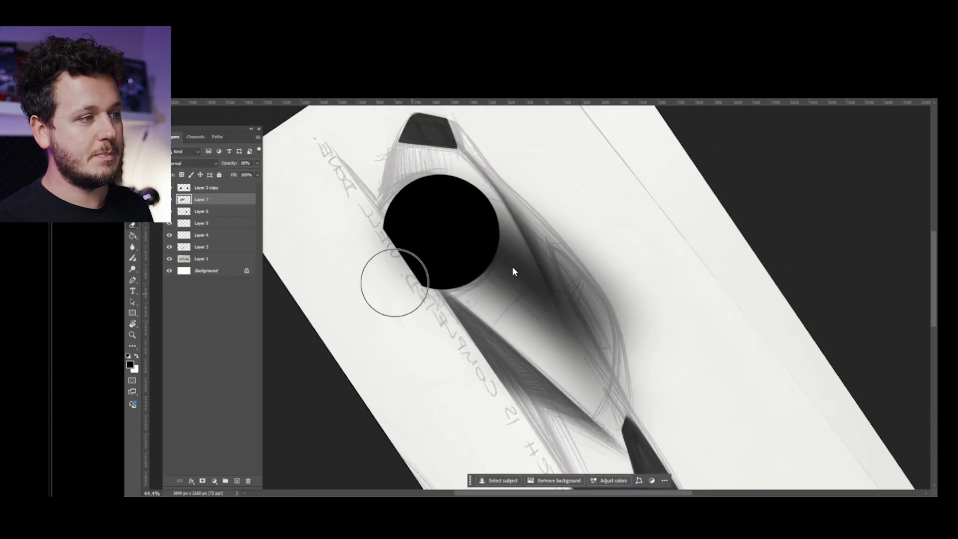
Shrink the soft round brush and rotate the view about 20° counter-clockwise.
right_click(543, 283, "alt")
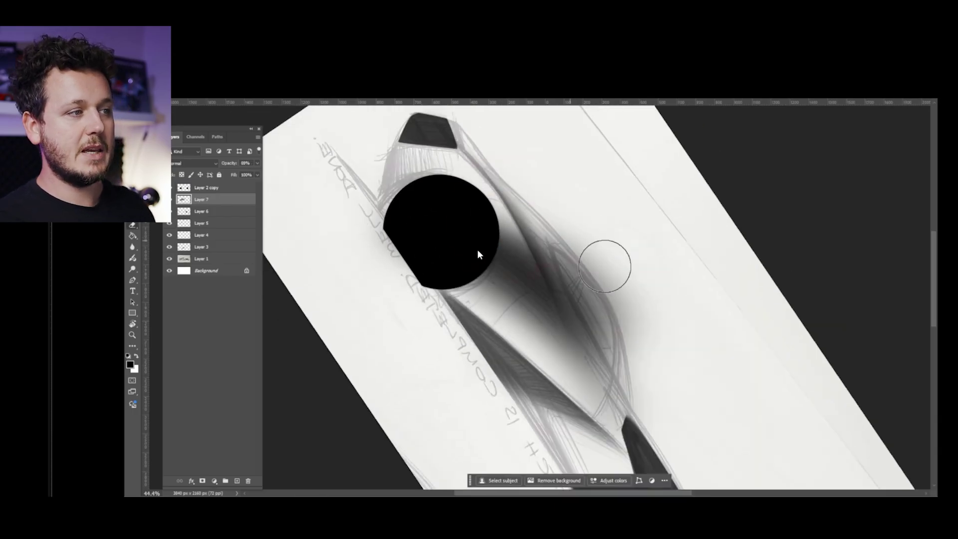
right_click(398, 266)
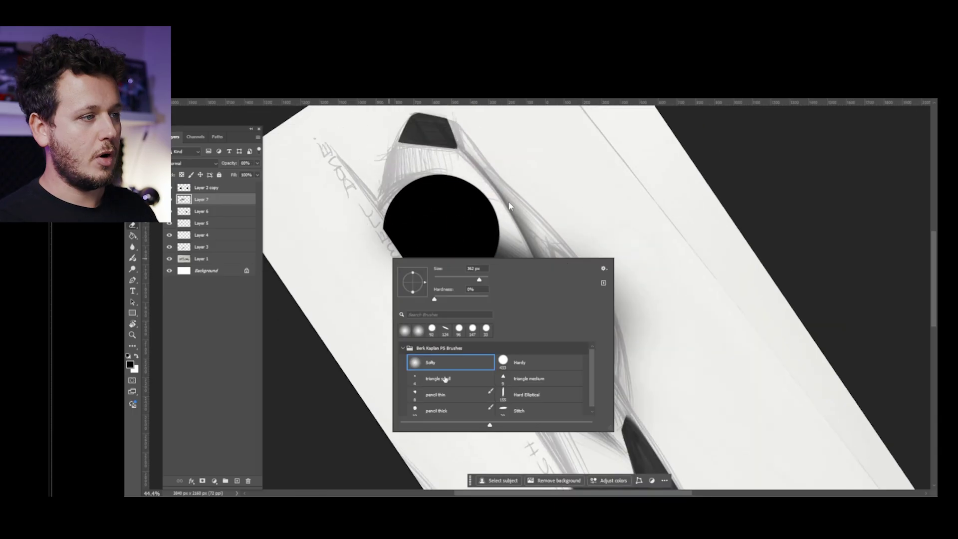
key("Escape")
left_click_drag(455, 381, 437, 373)
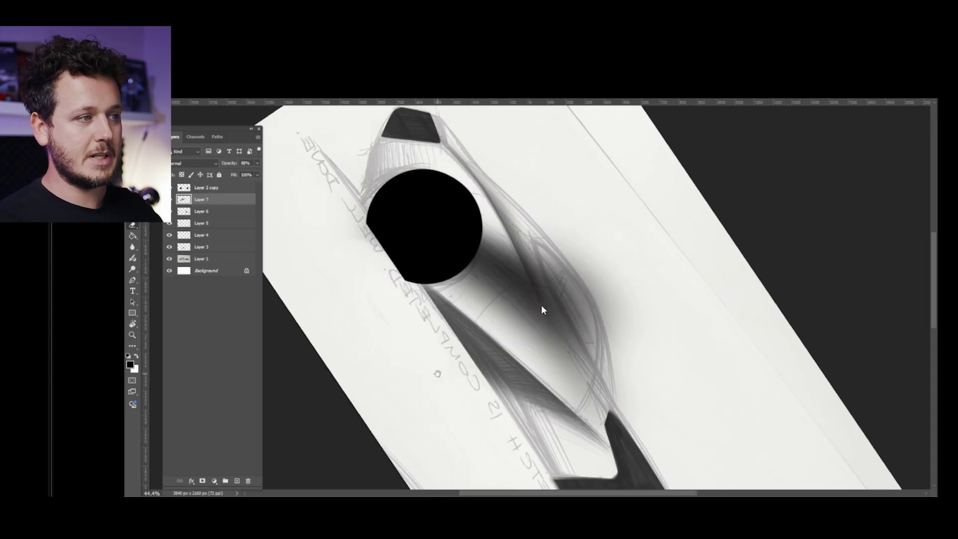
key("r")
mouse_move(559, 259)
left_mouse_down()
mouse_move(479, 235)
mouse_move(461, 248)
mouse_move(513, 299)
mouse_move(559, 279)
left_mouse_up()
Erase dark shading along the car body with a smaller eraser, redoing one stroke.
key("e")
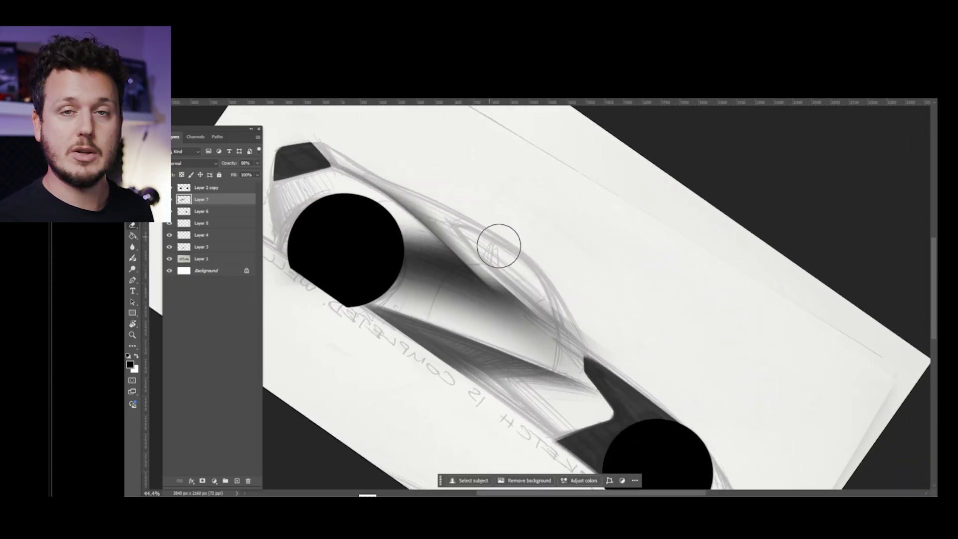
mouse_move(503, 251)
left_mouse_down()
mouse_move(454, 220)
mouse_move(516, 276)
mouse_move(496, 263)
mouse_move(615, 345)
left_mouse_up()
key("ctrl+z")
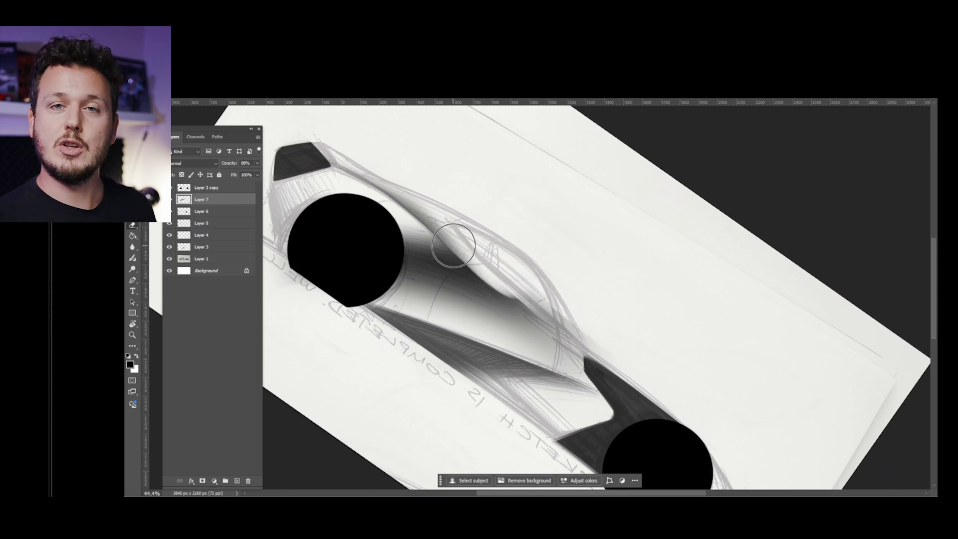
right_click(507, 272, "alt")
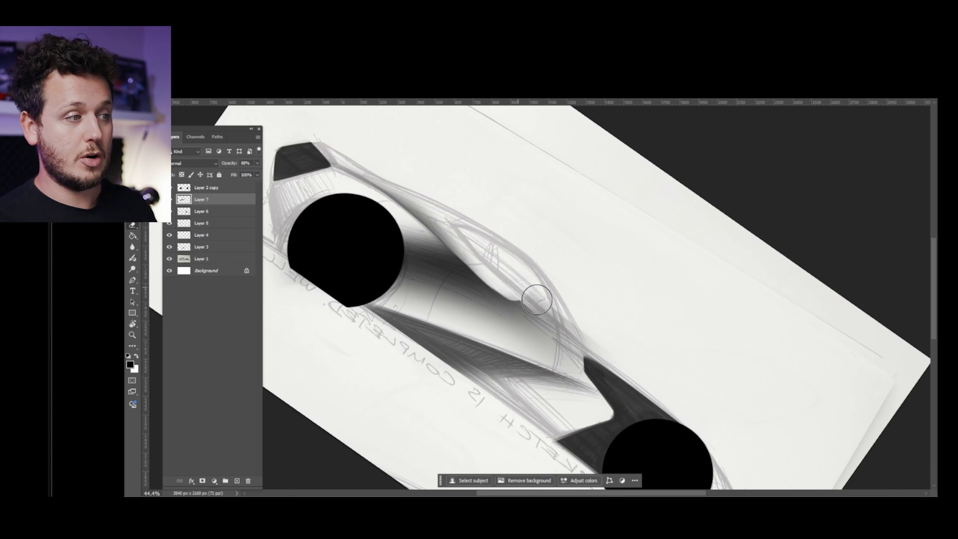
left_click_drag(524, 289, 576, 330)
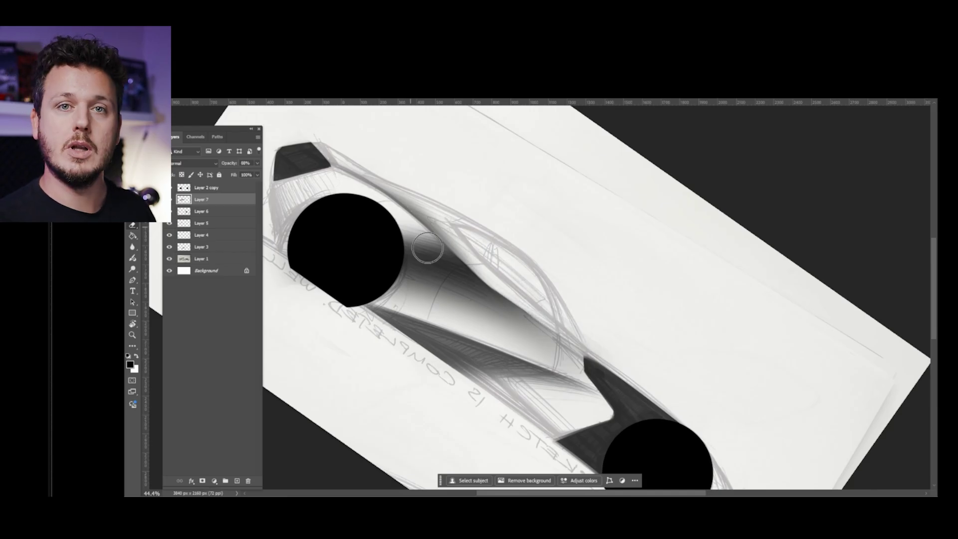
right_click(469, 303)
left_click(428, 300)
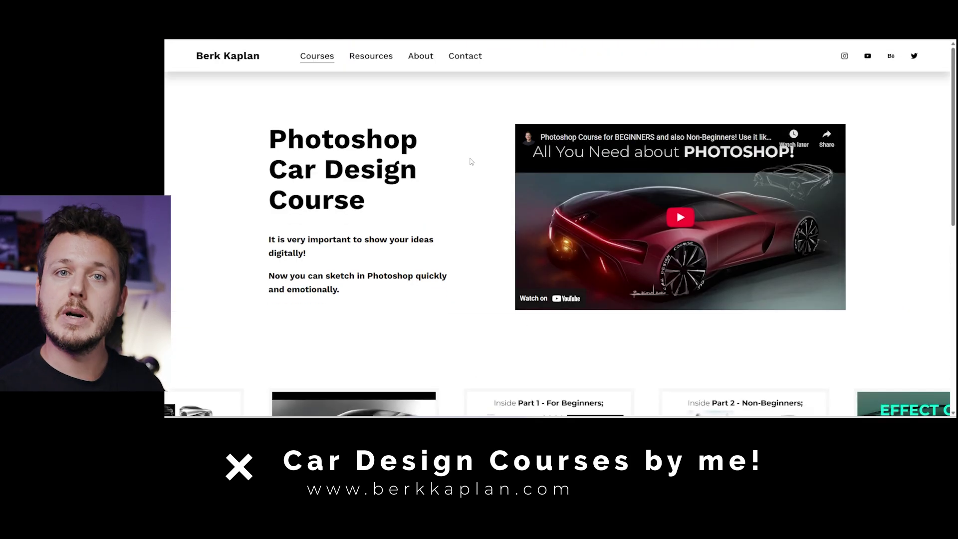
Advance the course preview carousel twelve times, then scroll down to the YouTube video.
scroll(469, 158, "down", 2)
scroll(469, 158, "down", 5)
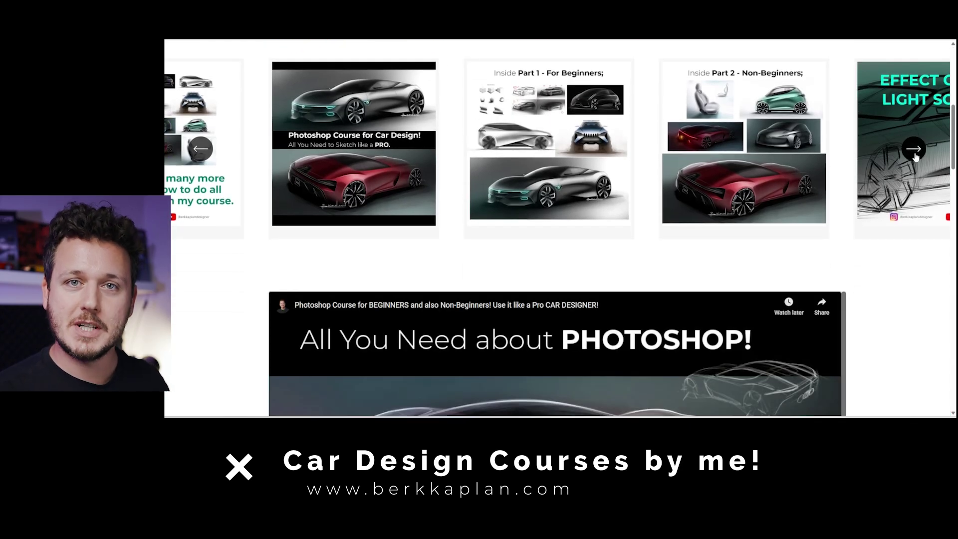
left_click(915, 154)
left_click(915, 150)
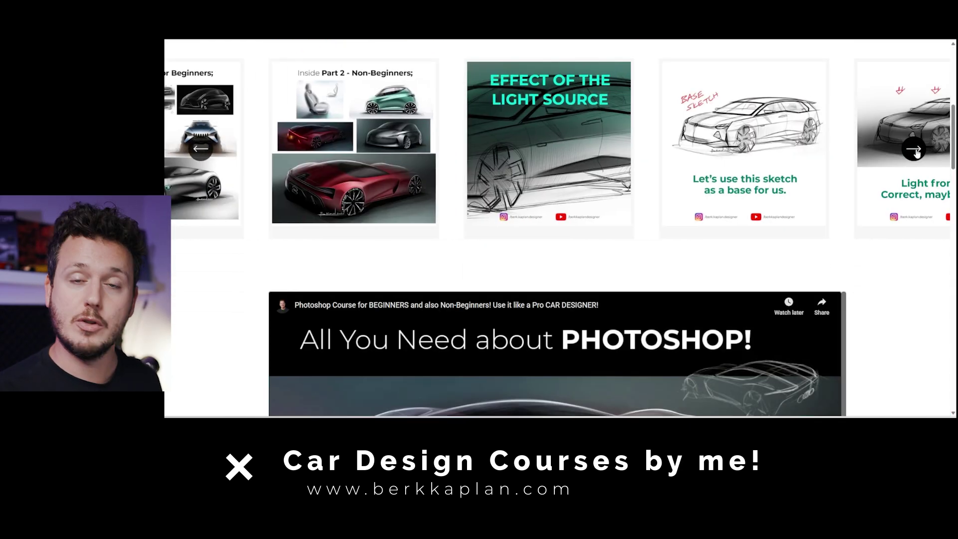
left_click(916, 151)
left_click(915, 151)
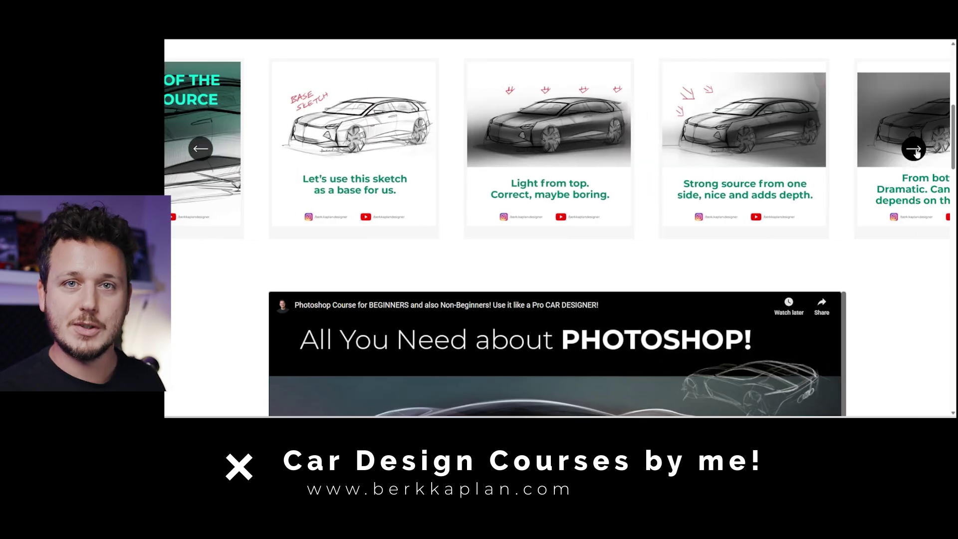
left_click(915, 151)
left_click(915, 150)
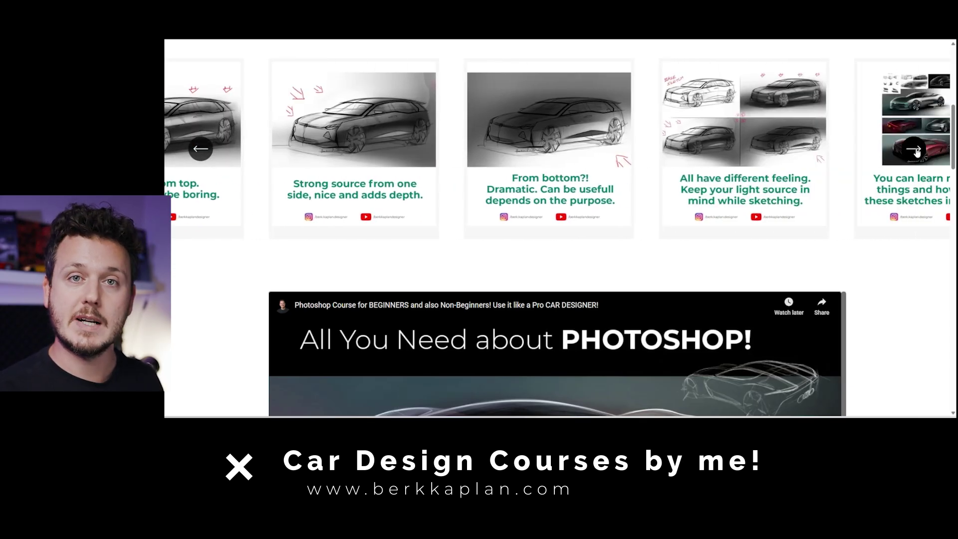
left_click(916, 151)
left_click(915, 150)
left_click(915, 149)
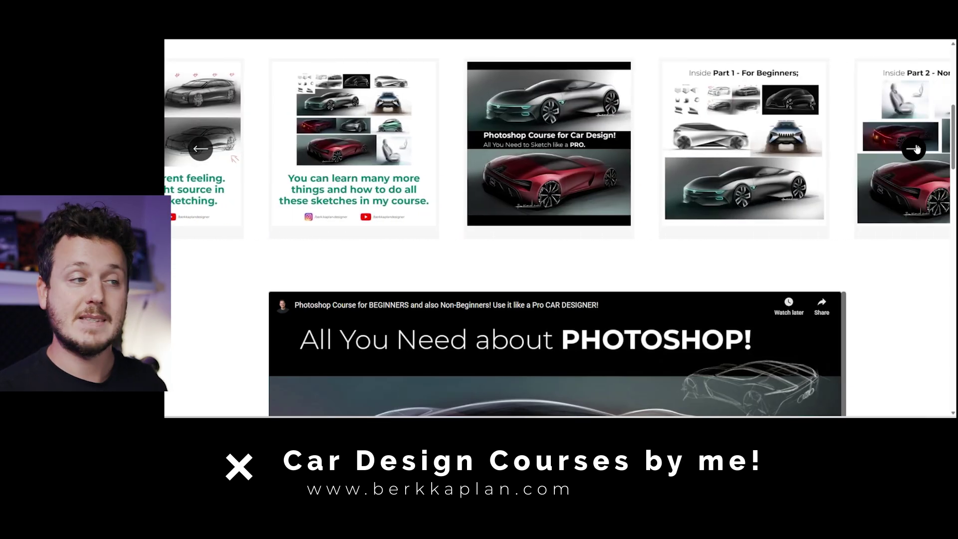
left_click(916, 150)
left_click(915, 149)
left_click(915, 149)
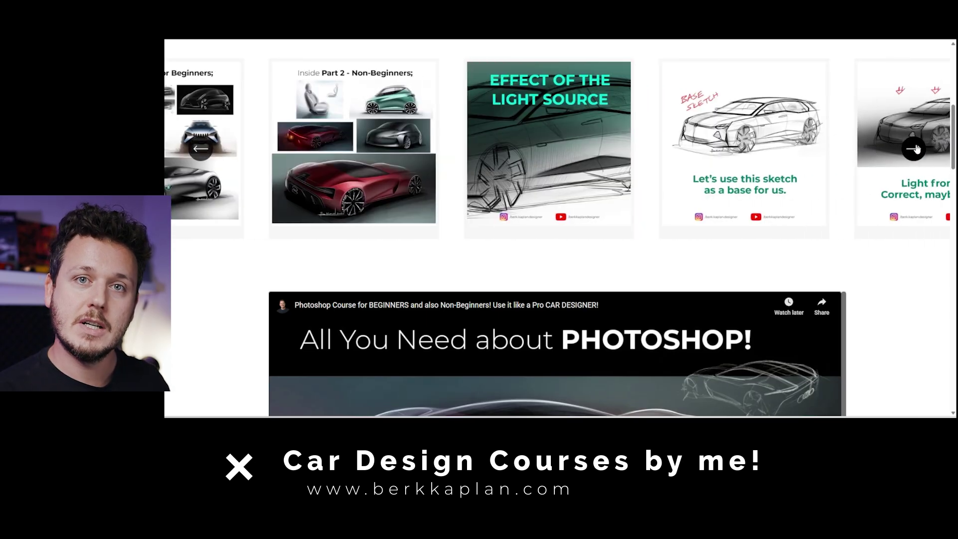
scroll(823, 182, "down", 5)
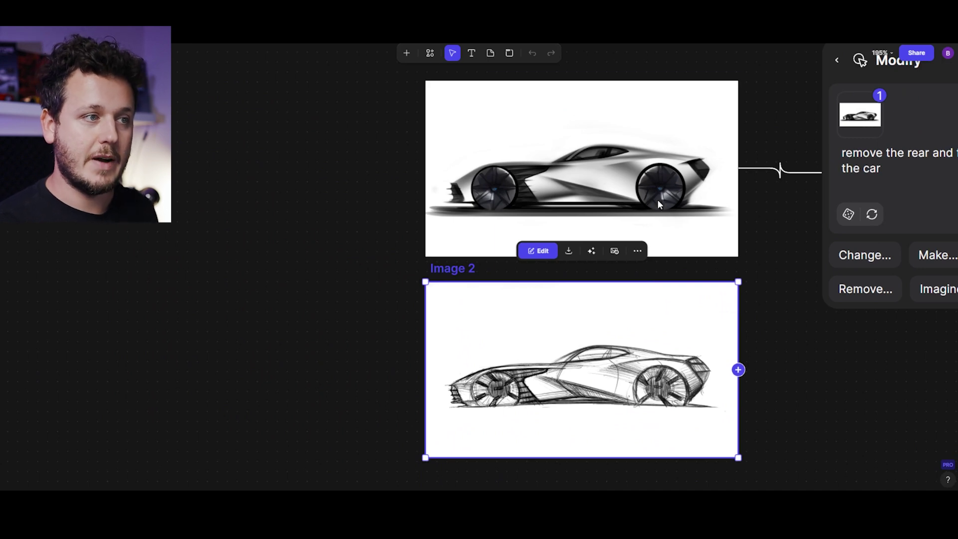
Select the upper grey sports-car render, Image 1, on the workbench.
left_click(618, 179)
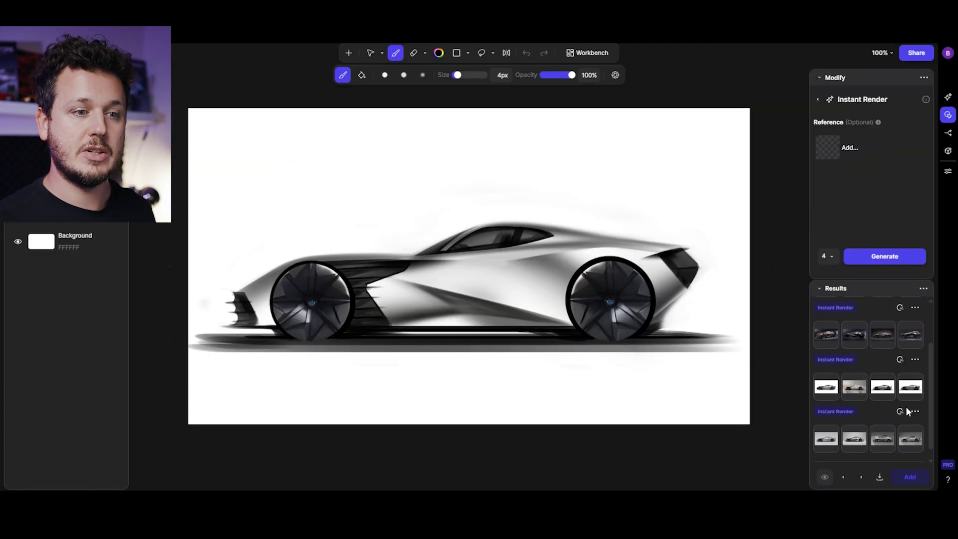
Compare the bronze results and add the side-view sports car render as Layer 3.
scroll(906, 406, "up", 1)
left_click(911, 378)
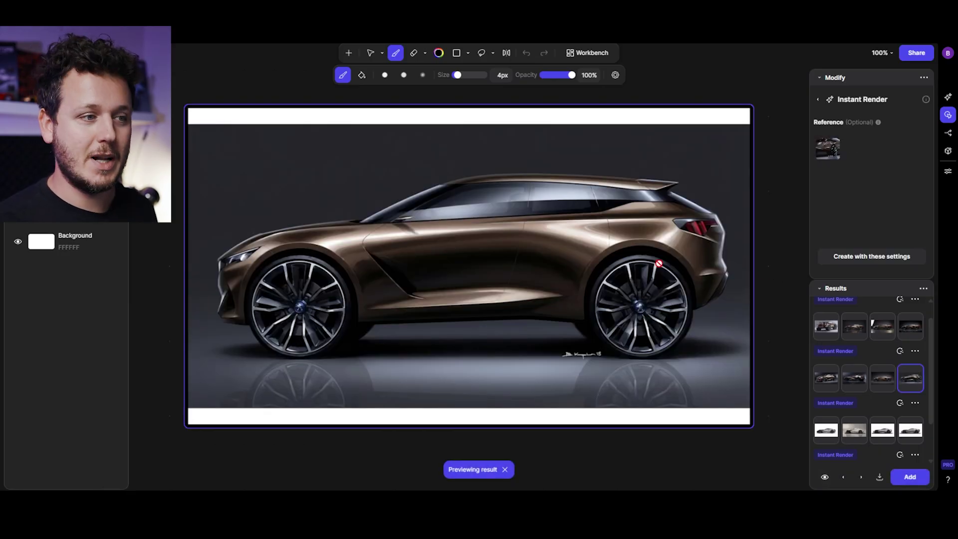
left_click(883, 378)
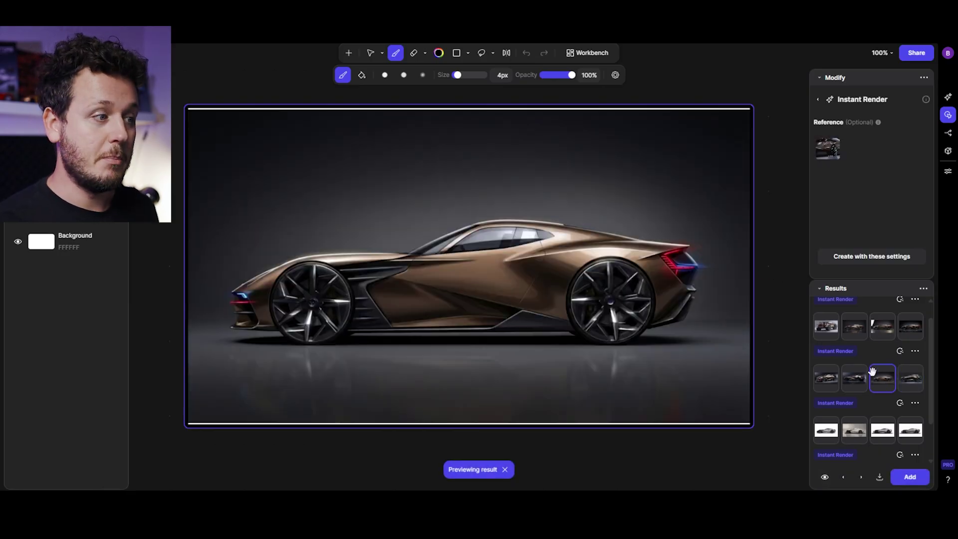
scroll(466, 285, "up", 3)
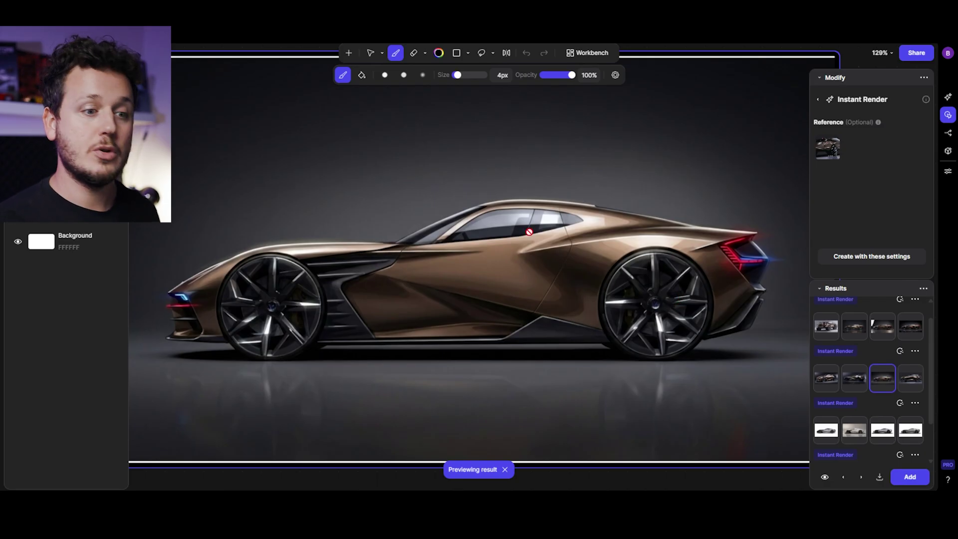
left_click(855, 378)
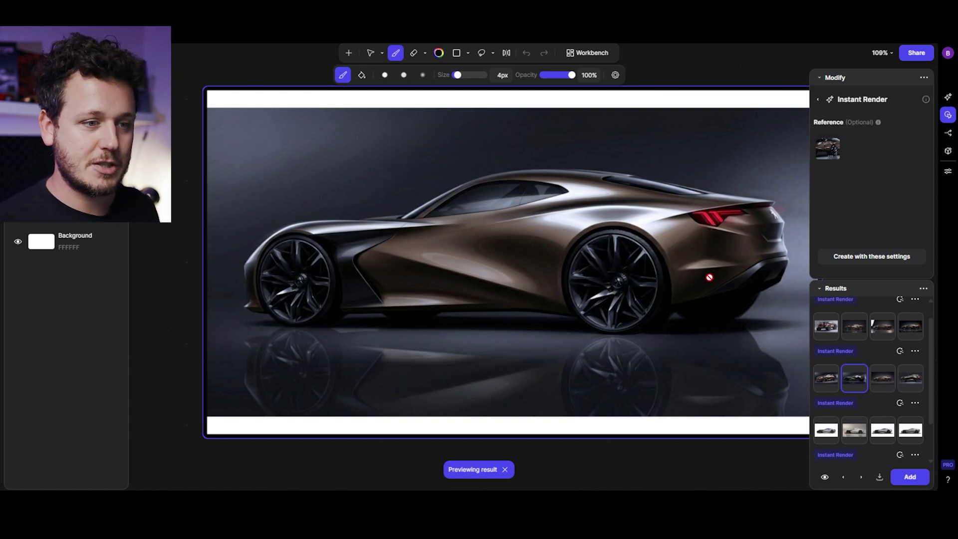
left_click(827, 378)
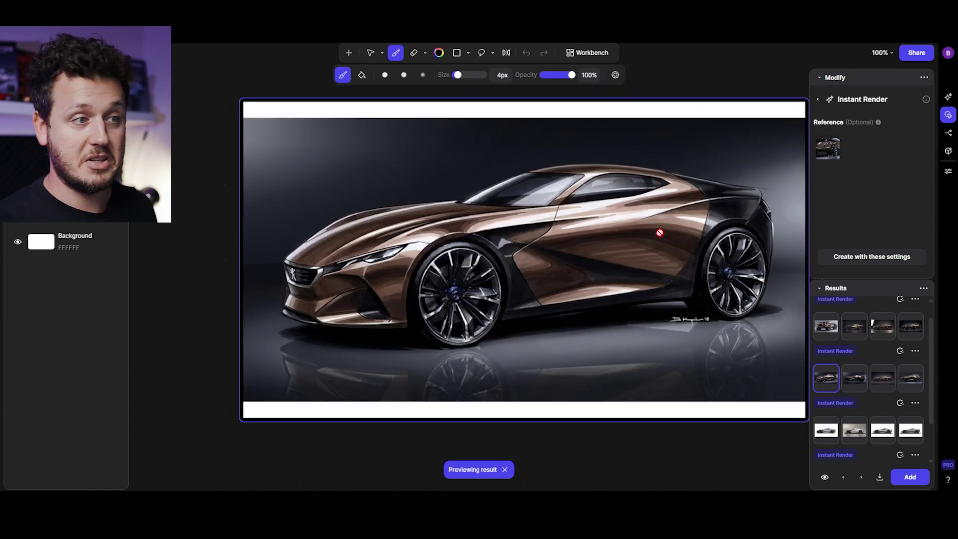
left_click(882, 378)
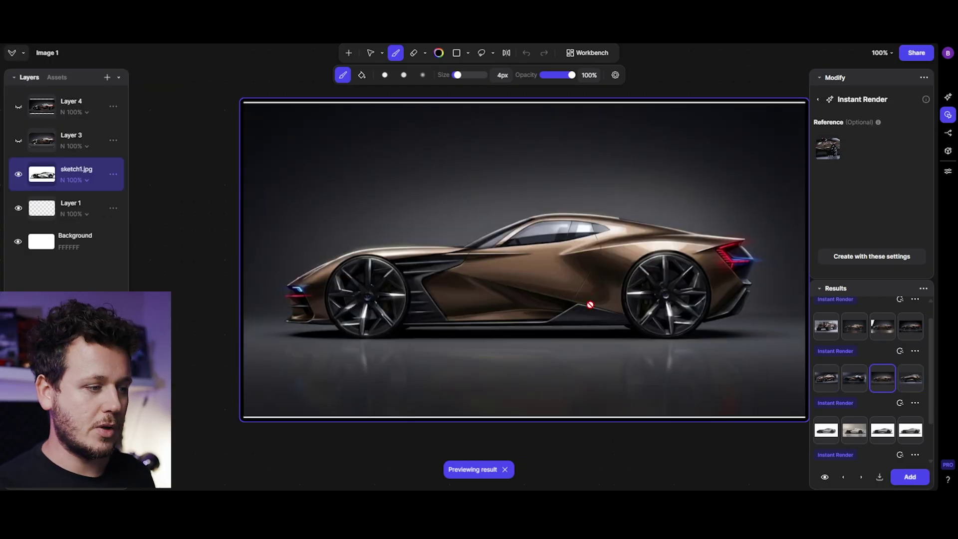
left_click(913, 479)
left_click(18, 140)
left_click(49, 148)
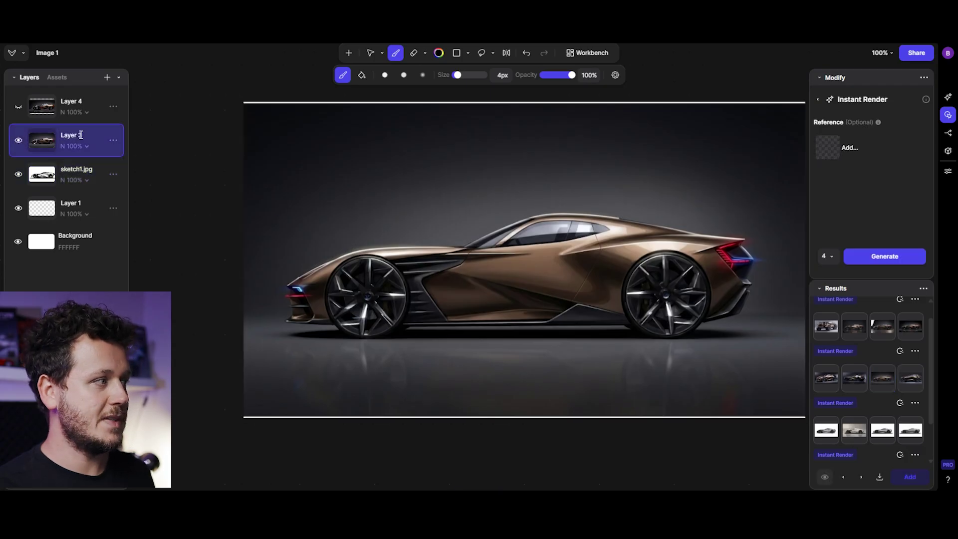
Toggle Layer 3's visibility repeatedly to compare the bronze render with the sketch.
left_click(18, 141)
left_click(19, 142)
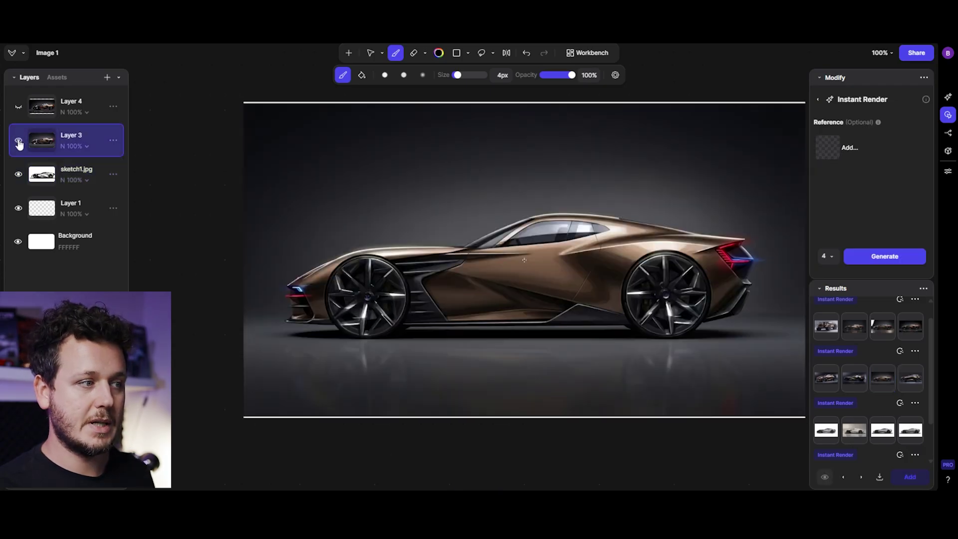
left_click(19, 142)
left_click(18, 142)
left_click(19, 143)
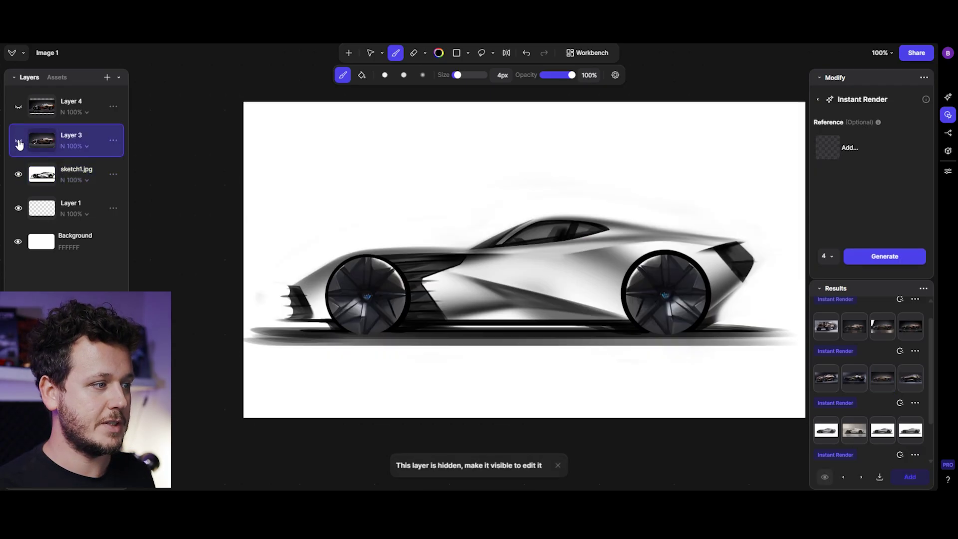
left_click(18, 142)
left_click(19, 143)
left_click(18, 142)
left_click(18, 142)
left_click(19, 143)
left_click(19, 142)
left_click(19, 142)
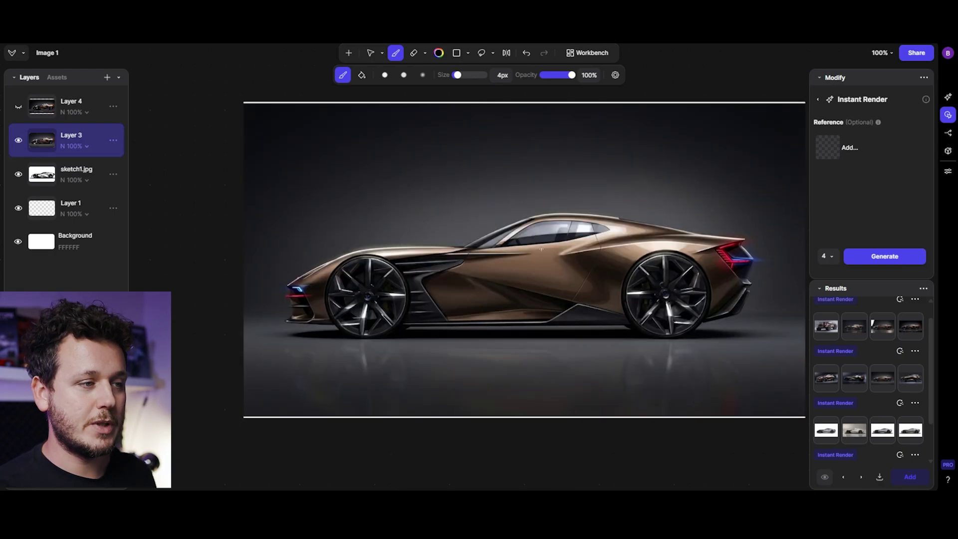
Preview the fourth result, then show Layer 4's reflective bronze render on top.
left_click(908, 328)
key("Escape")
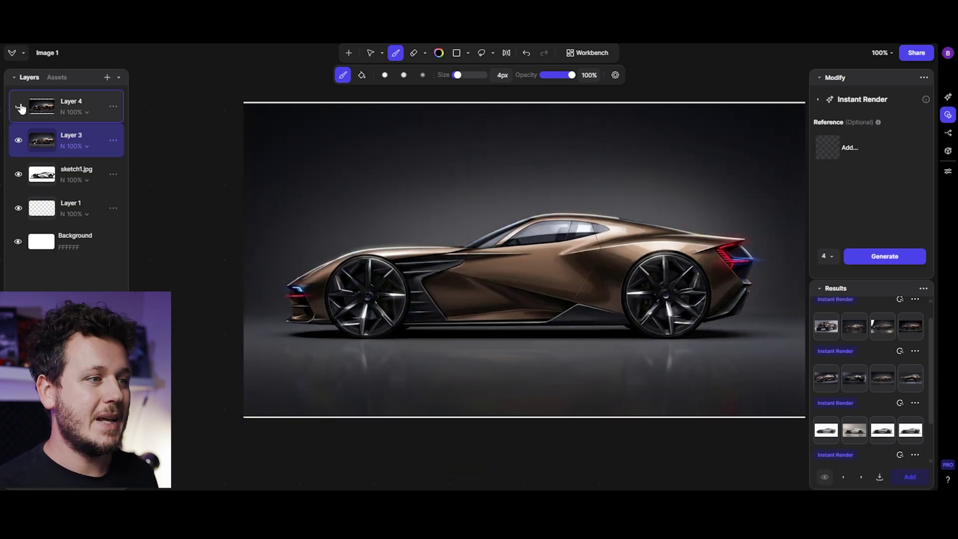
left_click(19, 106)
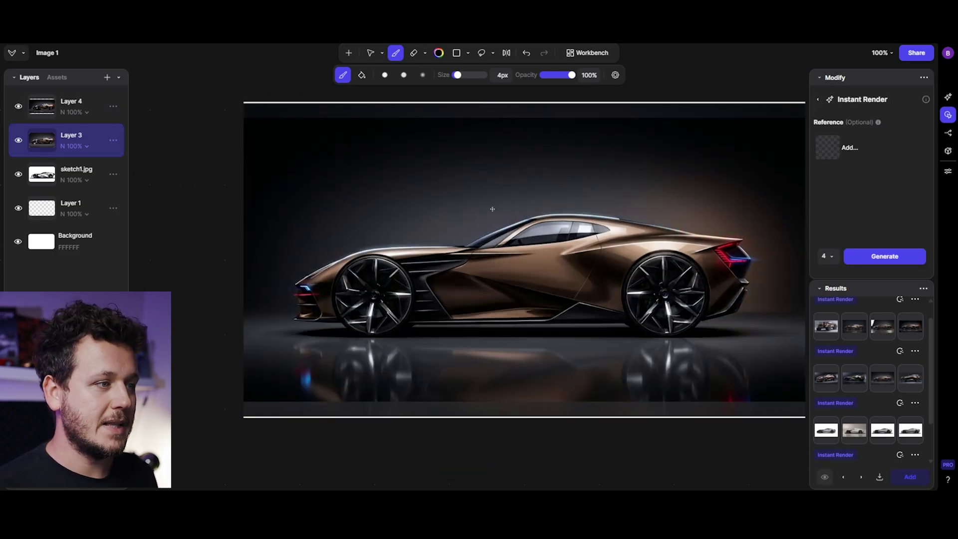
scroll(616, 235, "up", 3)
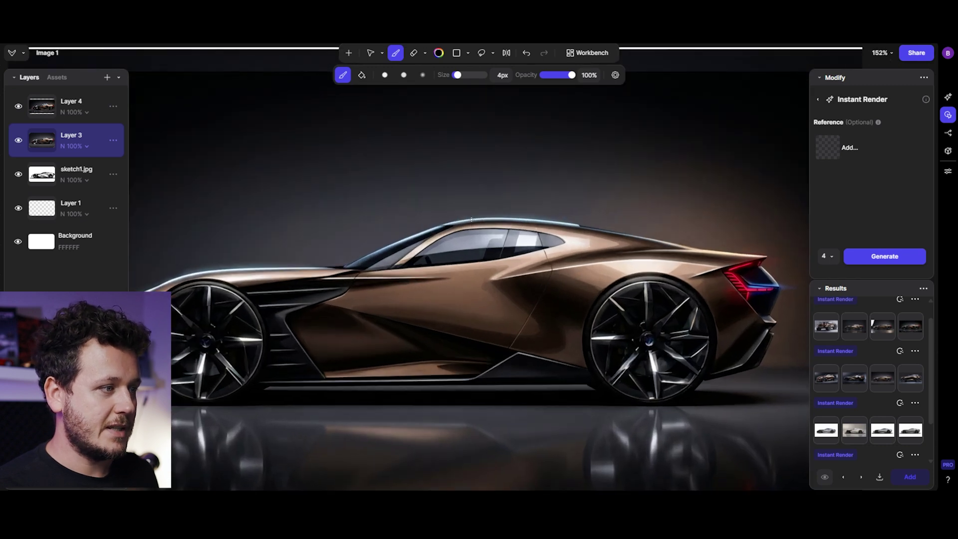
scroll(385, 233, "down", 3)
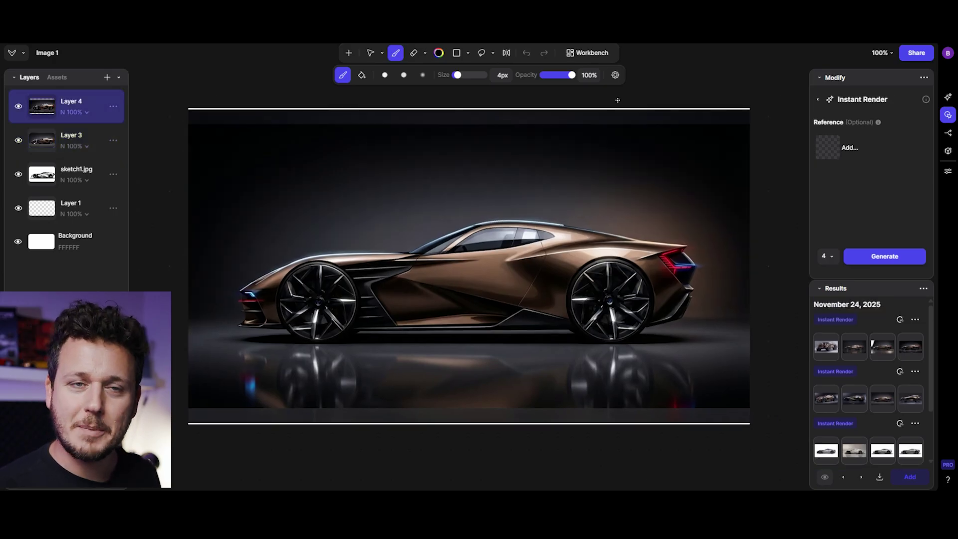
On the Workbench, locate and open the 'remove the lights of the car' image.
left_click(587, 53)
left_click_drag(611, 190, 581, 184)
scroll(582, 184, "up", 5)
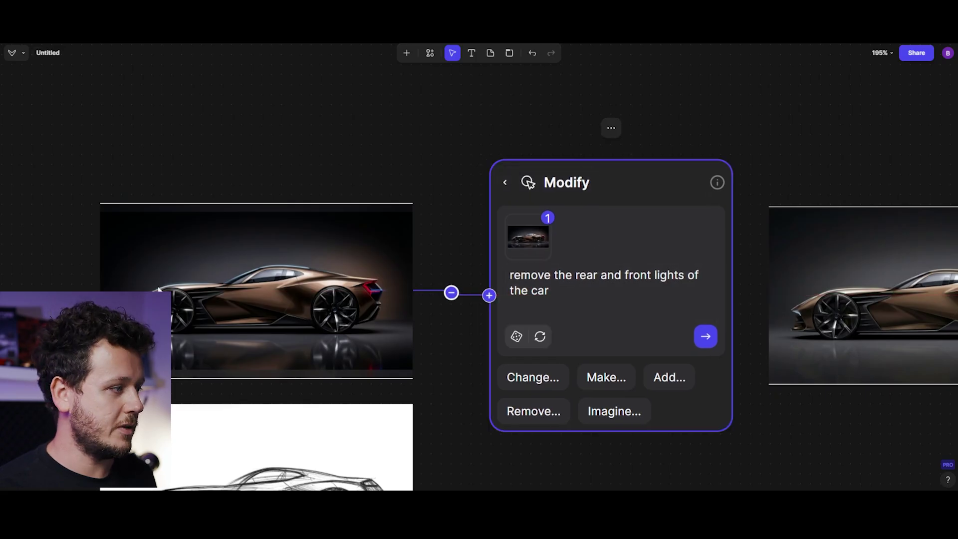
scroll(946, 291, "right", 7)
scroll(849, 289, "down", 2)
scroll(634, 248, "right", 7)
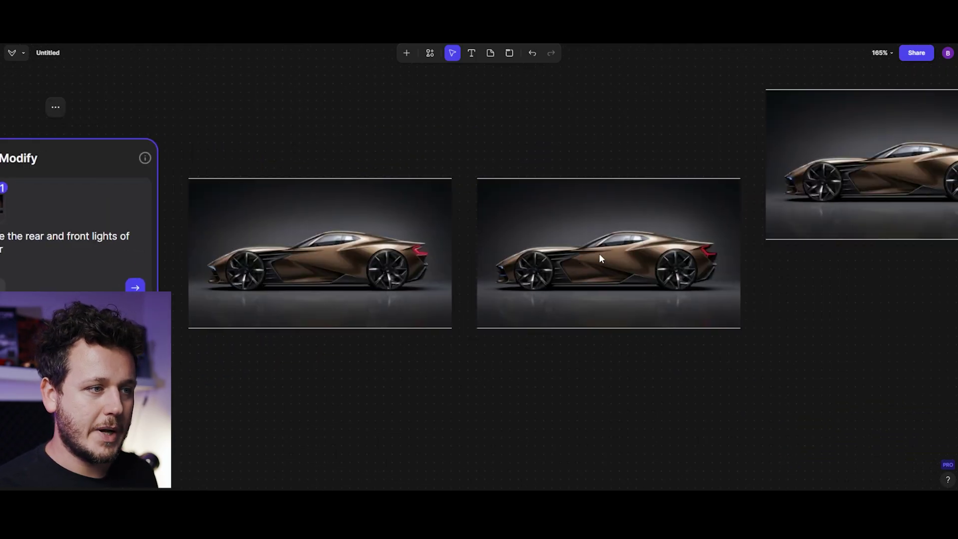
scroll(437, 289, "right", 6)
scroll(402, 264, "right", 1)
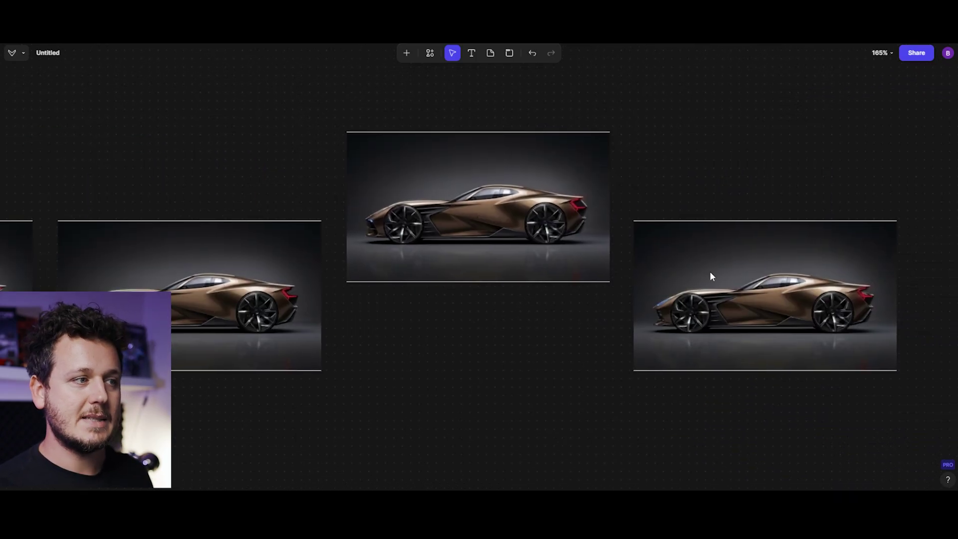
scroll(590, 238, "left", 3)
left_click(622, 206)
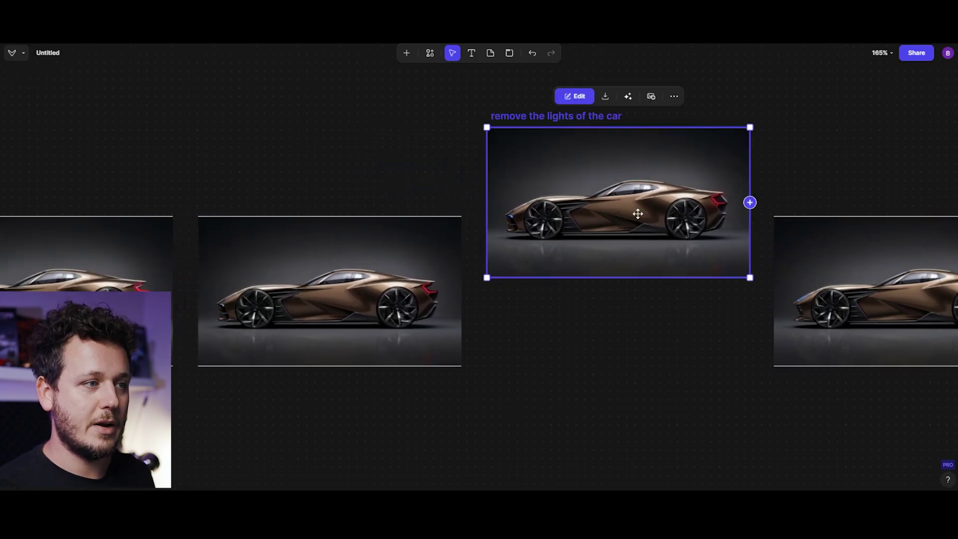
double_click(635, 229)
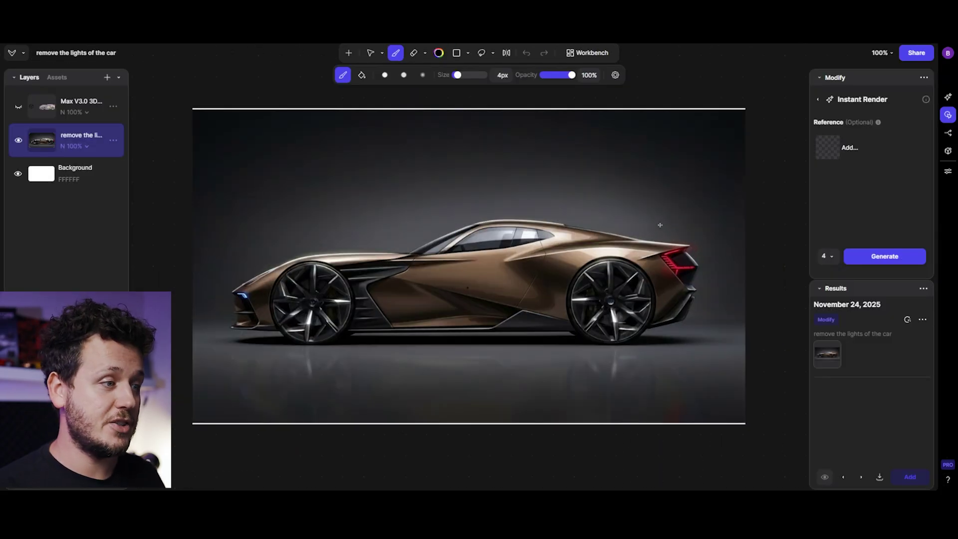
Set Make 3D quality to Max (about 1 min 15 s) and review Advanced Options.
left_click(948, 157)
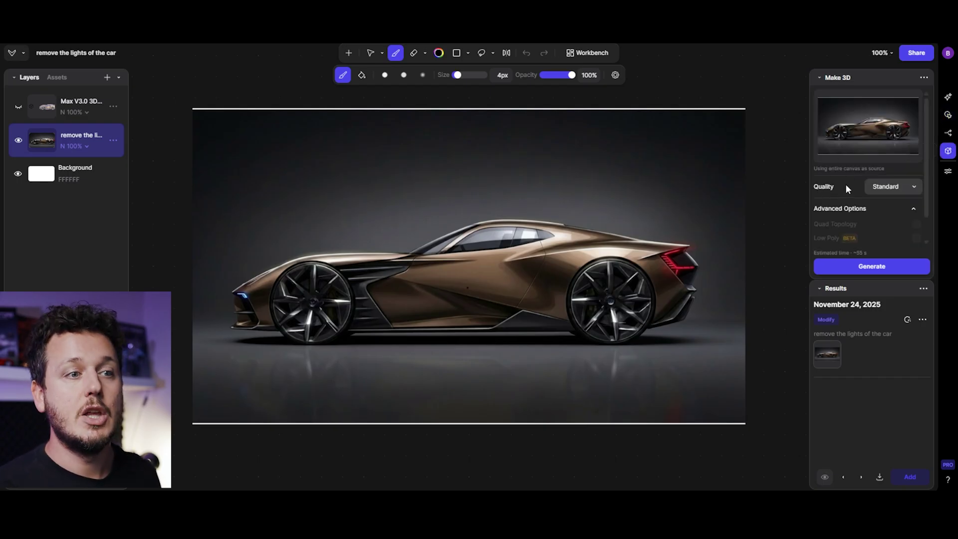
left_click(893, 189)
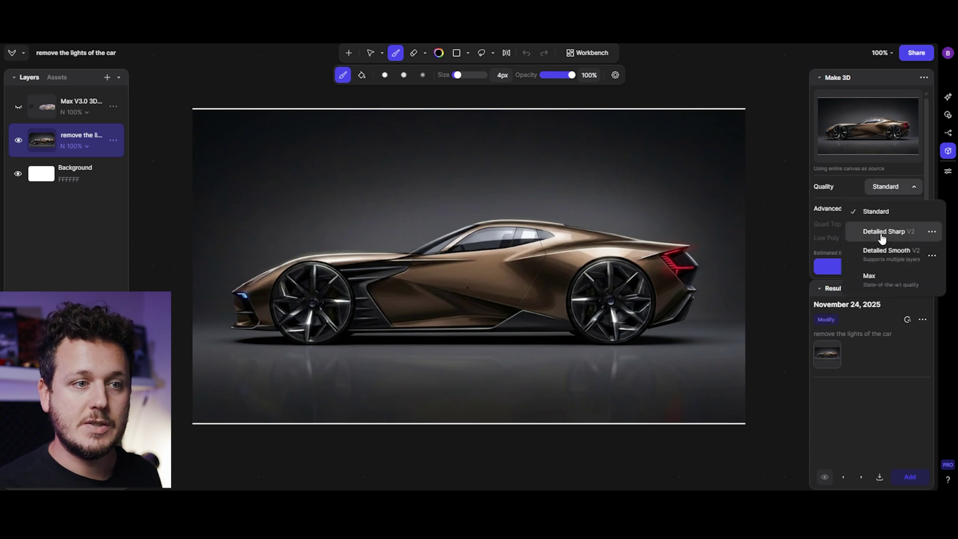
left_click(893, 283)
scroll(833, 158, "down", 2)
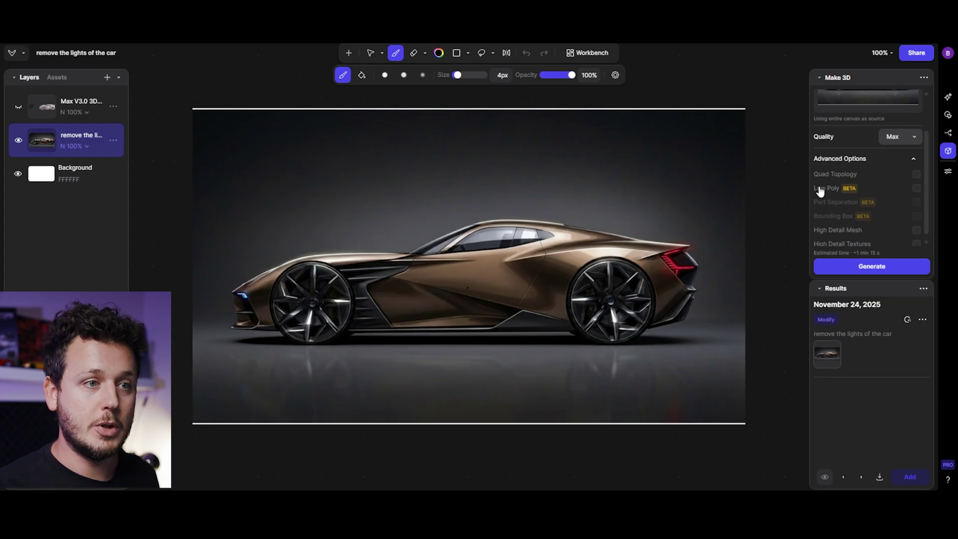
scroll(861, 210, "down", 1)
mouse_move(885, 229)
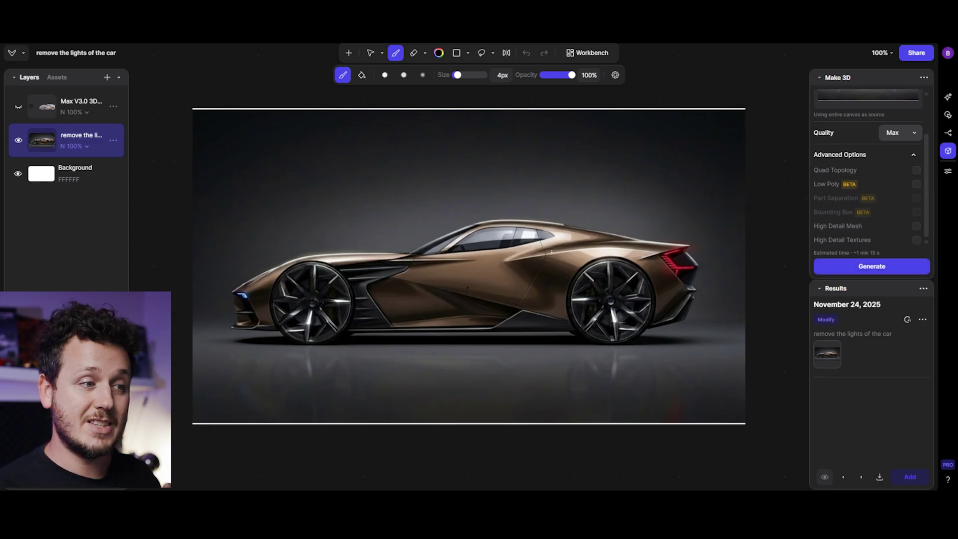
Unhide and select the Max V3.0 3D car layer, then scale it up to match the render.
left_click(18, 107)
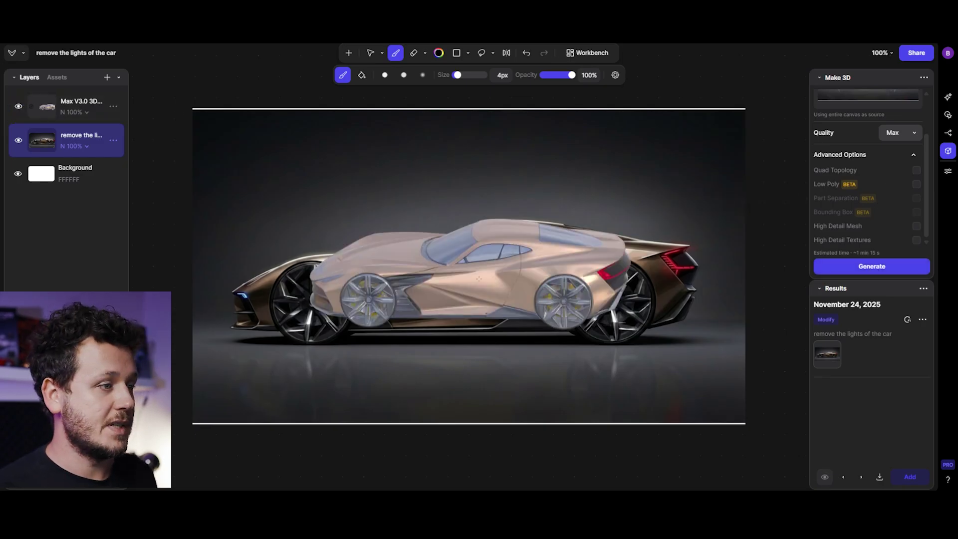
scroll(479, 279, "up", 1)
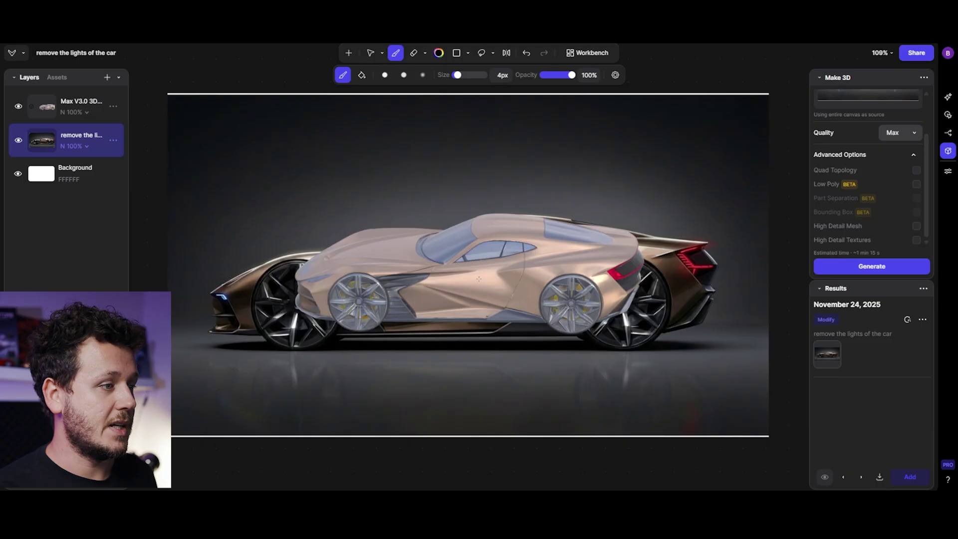
left_click(92, 102)
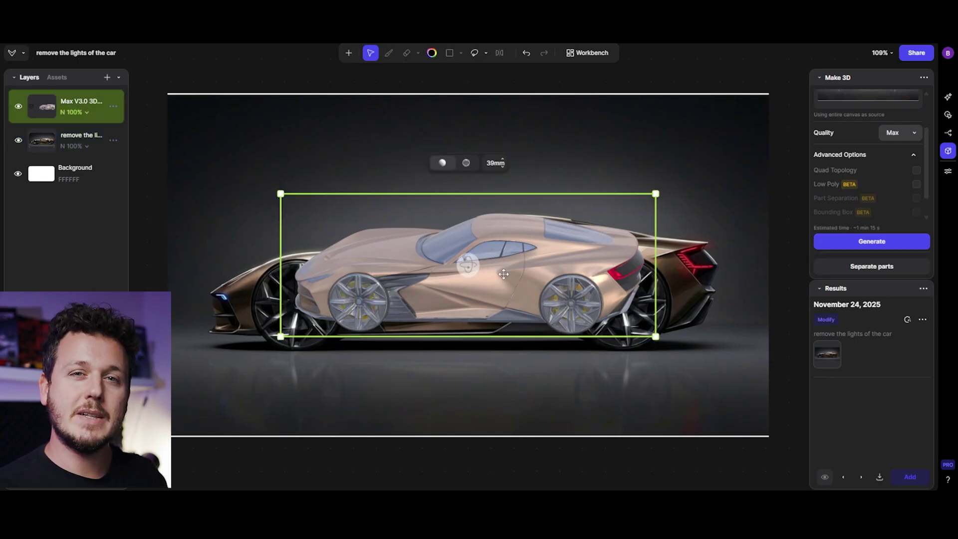
left_click_drag(657, 338, 758, 394)
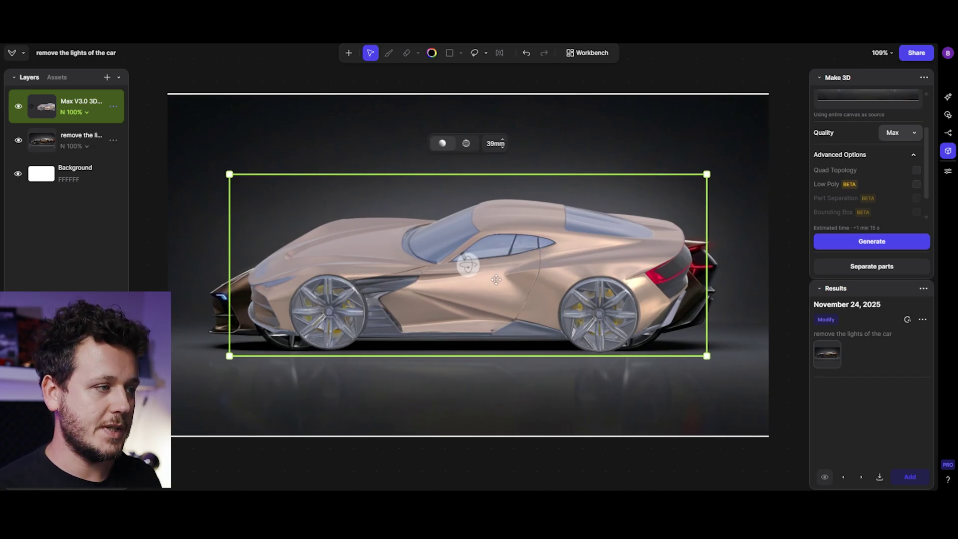
Orbit the car model, previewing clay and textured bronze shading, and settle on a rear three-quarter view.
left_click_drag(468, 264, 498, 200)
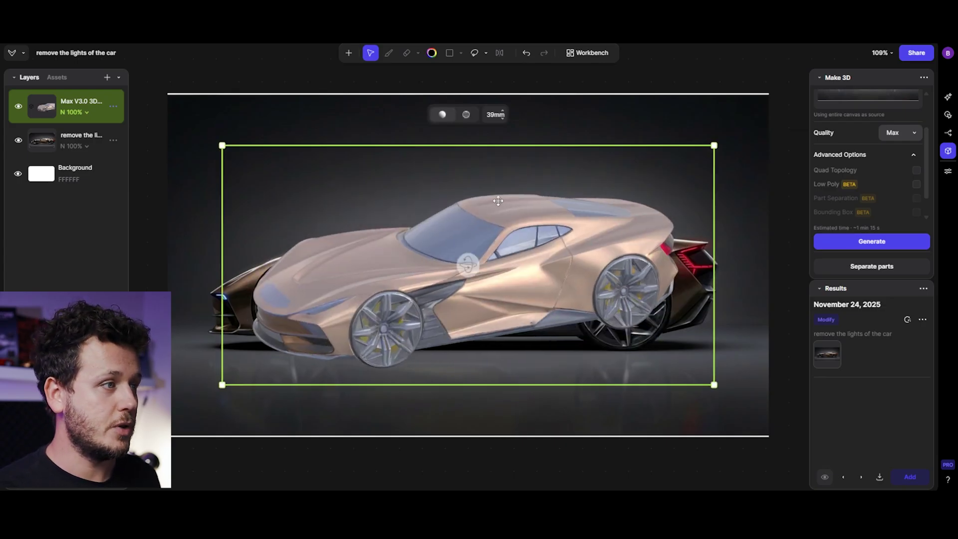
left_click(466, 114)
mouse_move(476, 253)
left_mouse_down()
mouse_move(518, 246)
mouse_move(504, 269)
mouse_move(489, 260)
mouse_move(455, 203)
left_mouse_up()
left_click(442, 132)
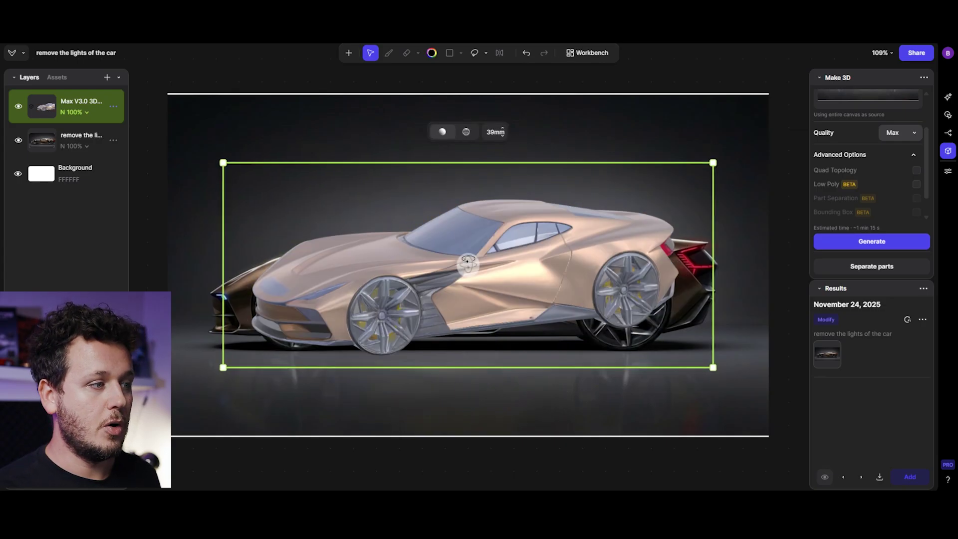
mouse_move(468, 264)
left_mouse_down()
mouse_move(418, 272)
mouse_move(514, 291)
mouse_move(484, 276)
left_mouse_up()
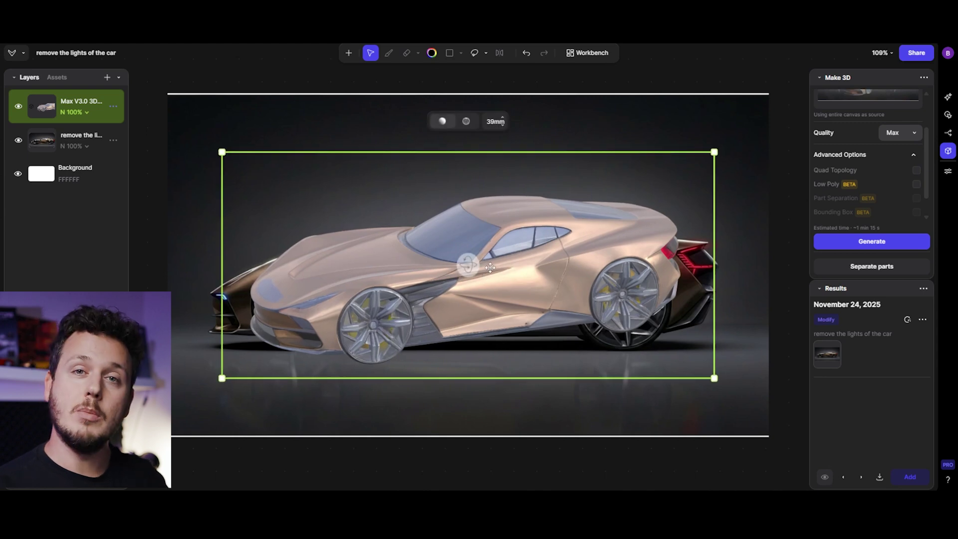
left_click_drag(489, 264, 409, 250)
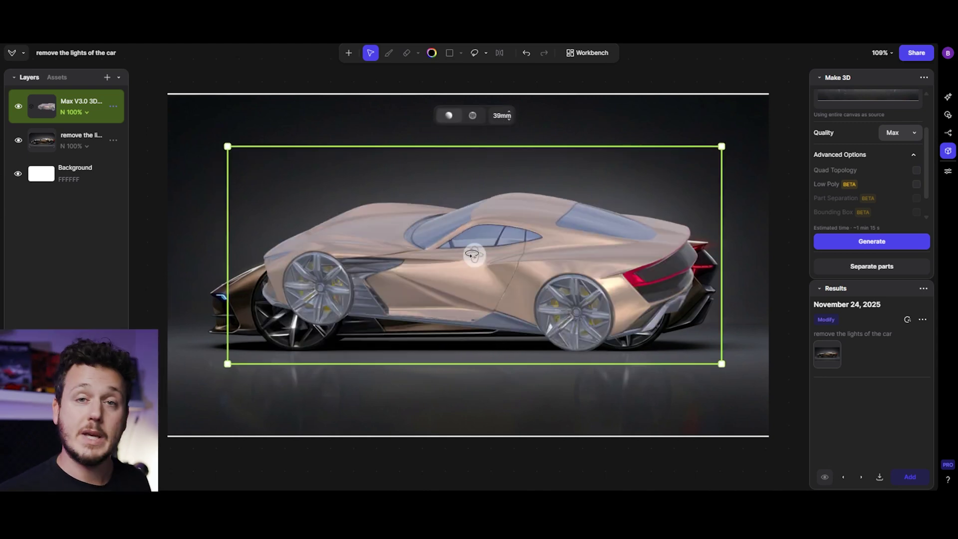
Export the Max V3.0 car model as a .glb, then view both cars from above in Blender and select the dark one.
left_click(114, 108)
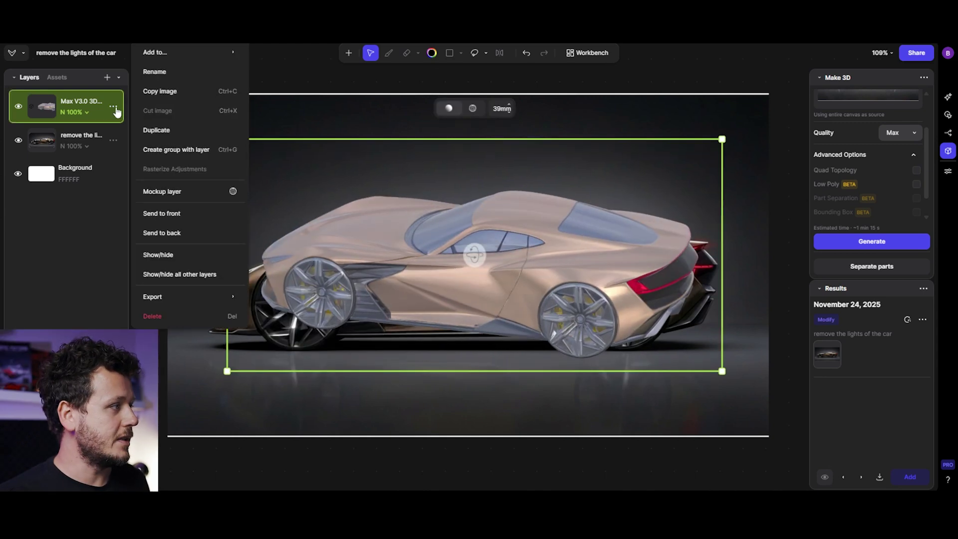
mouse_move(238, 299)
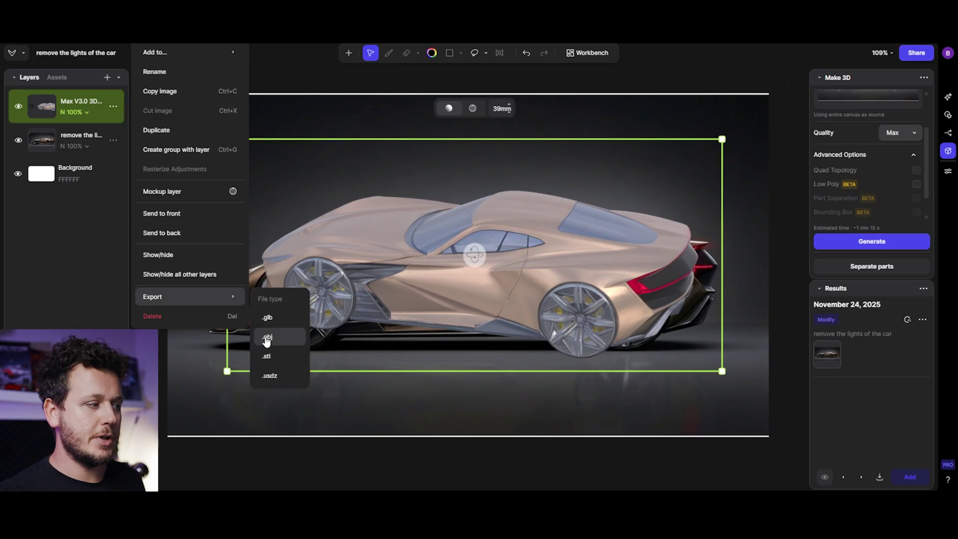
left_click(269, 318)
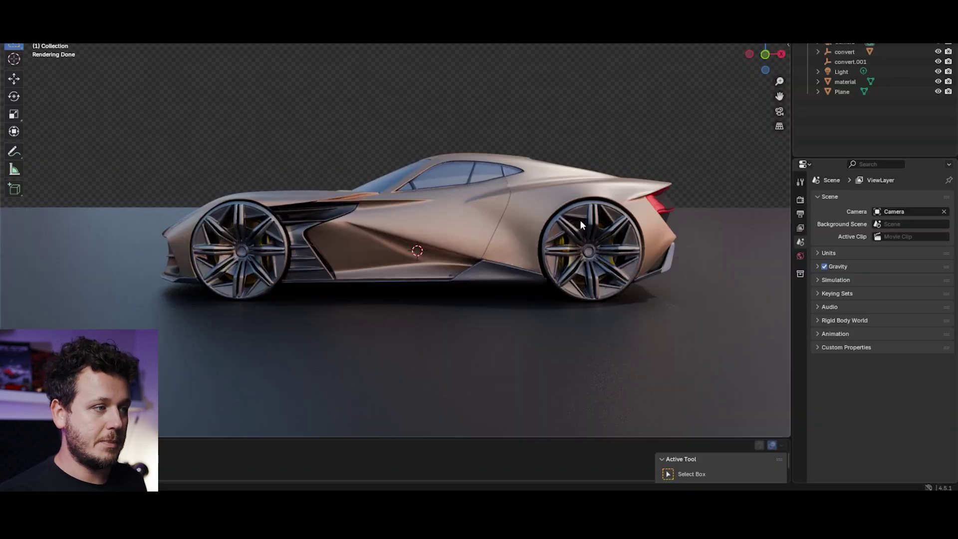
left_click_drag(580, 220, 343, 181)
left_click(342, 182)
left_click(455, 259)
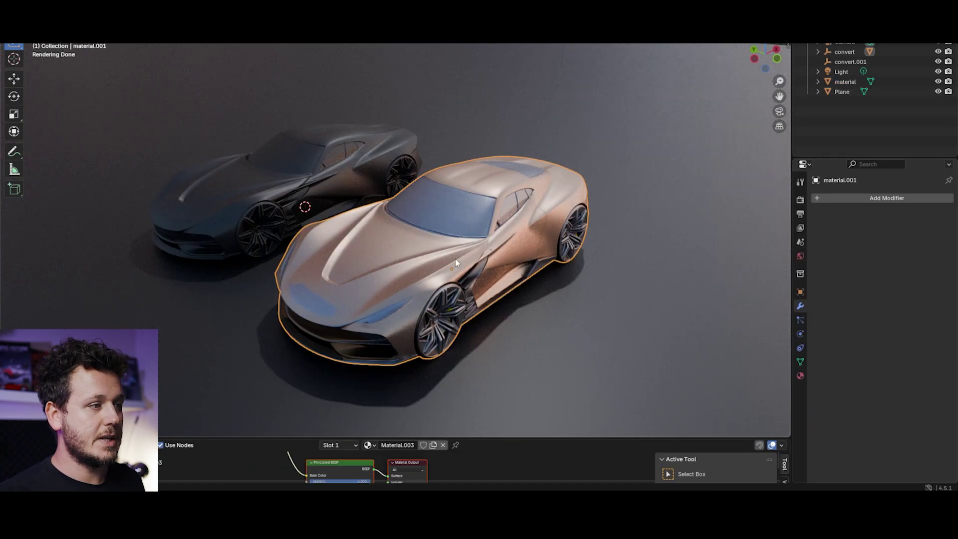
mouse_move(554, 246)
left_mouse_down()
mouse_move(586, 254)
mouse_move(564, 261)
left_mouse_up()
left_click_drag(501, 294, 481, 202)
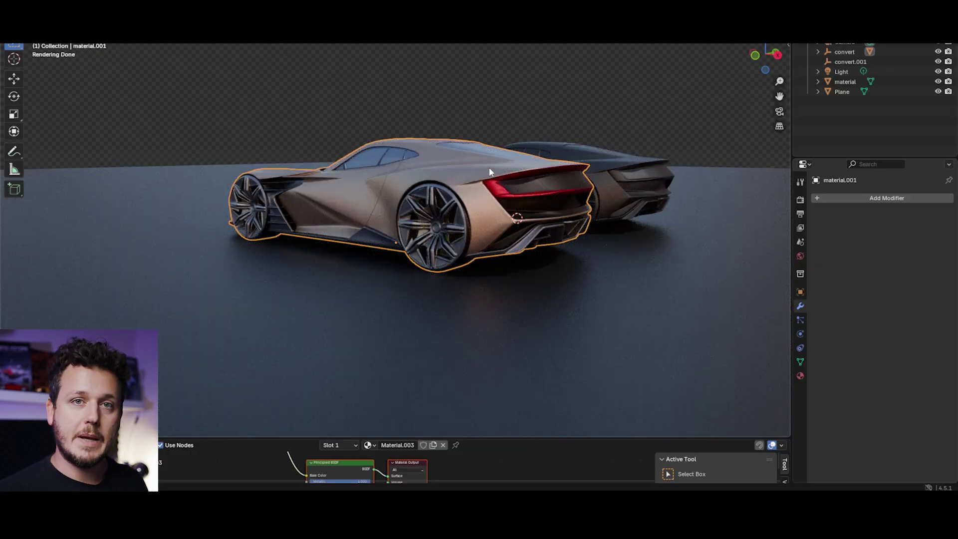
left_click_drag(489, 171, 511, 165)
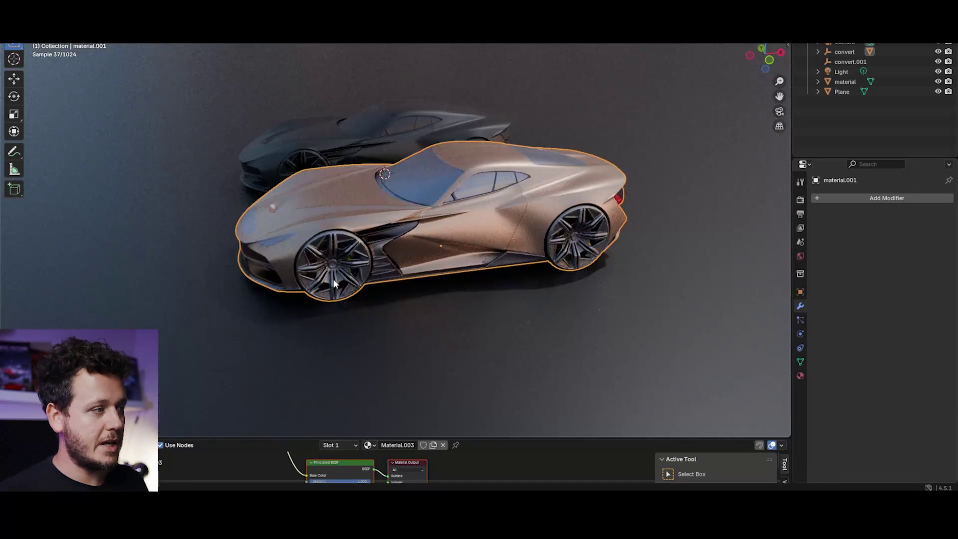
left_click_drag(410, 247, 396, 229)
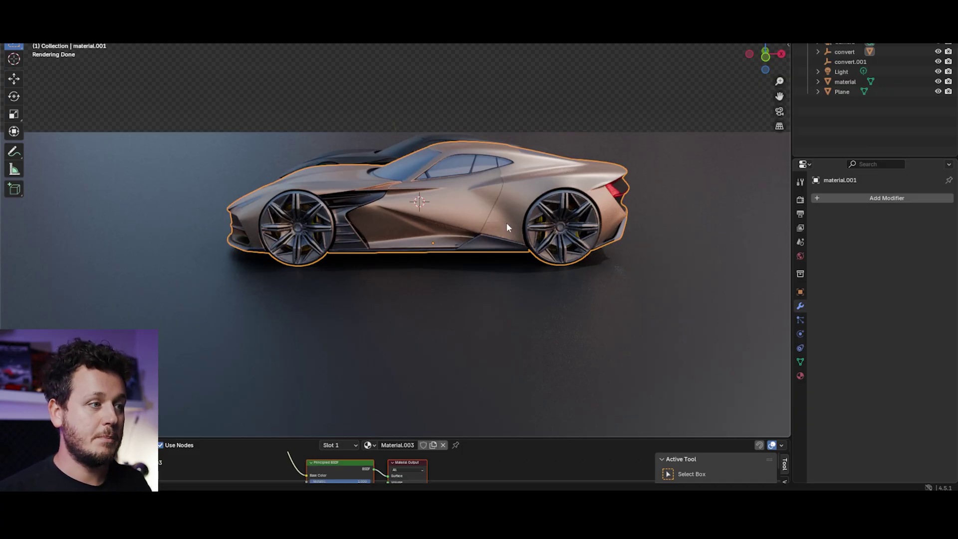
scroll(556, 217, "up", 2)
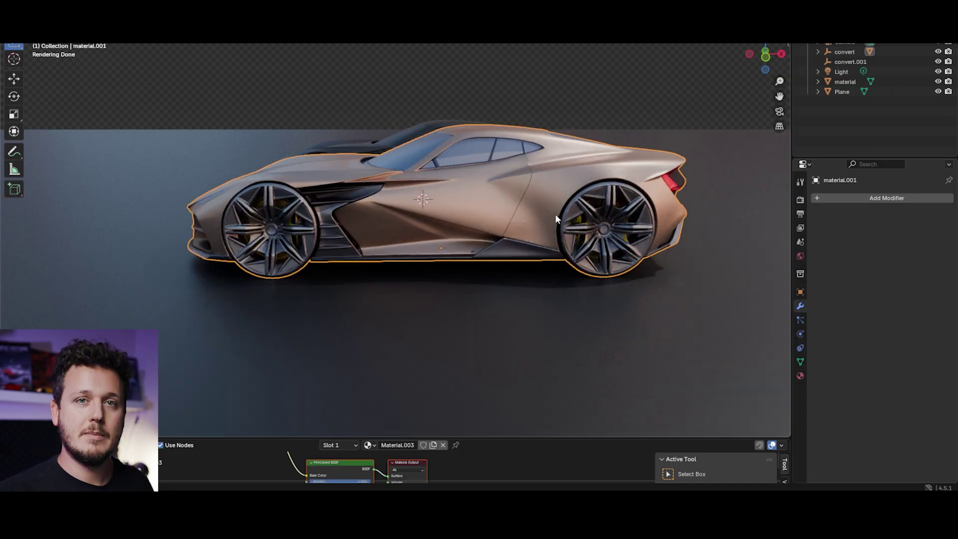
left_click_drag(558, 210, 537, 235)
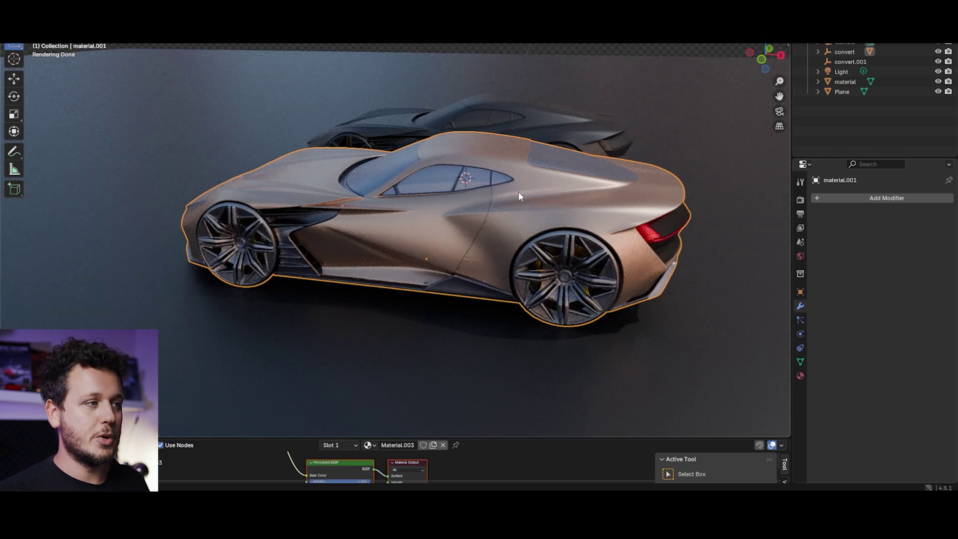
left_click_drag(520, 191, 445, 144)
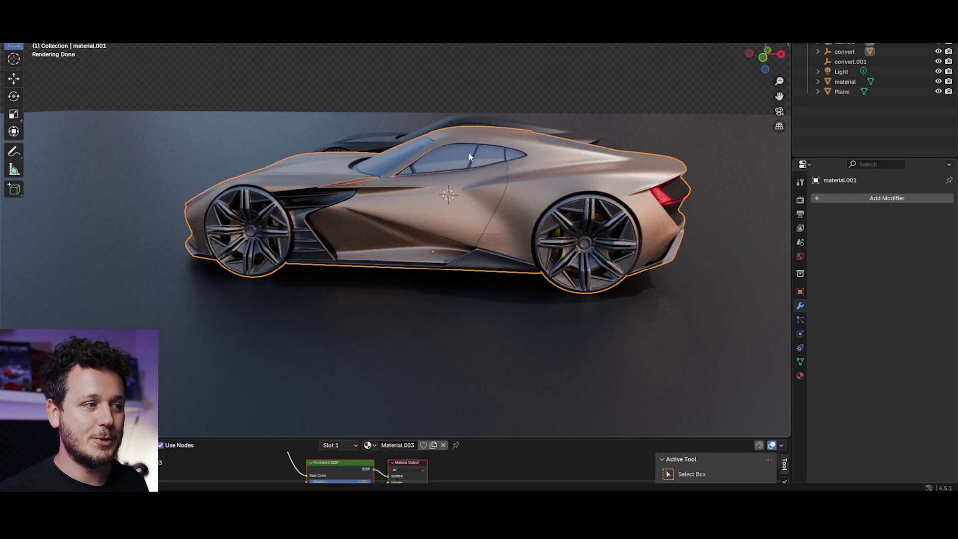
left_click_drag(586, 225, 598, 221)
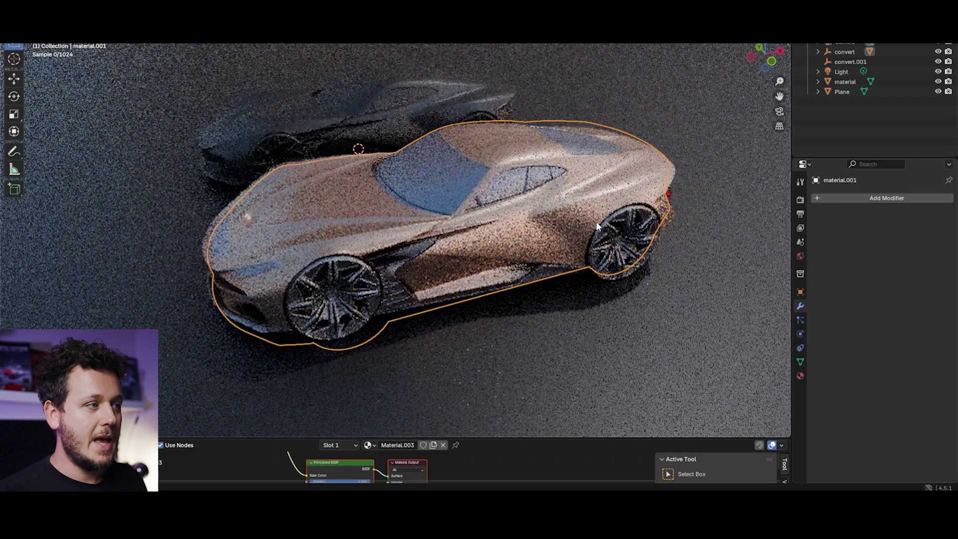
left_click_drag(594, 185, 523, 183)
scroll(523, 182, "up", 2)
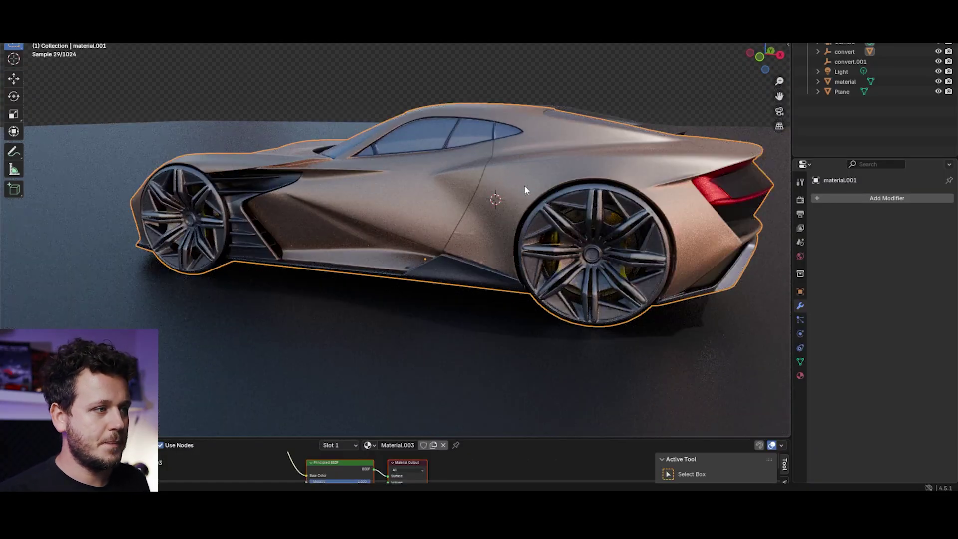
key("Tab")
key("a")
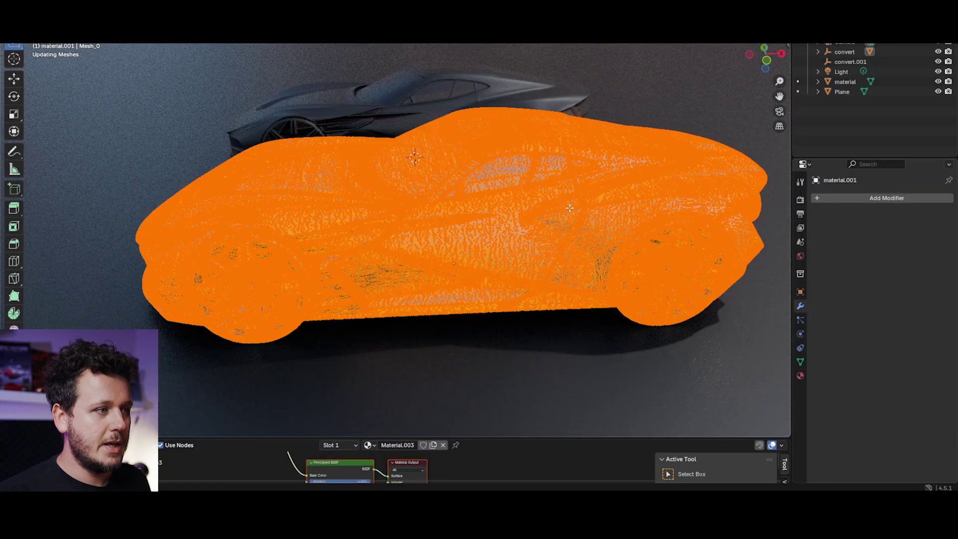
scroll(574, 208, "up", 5)
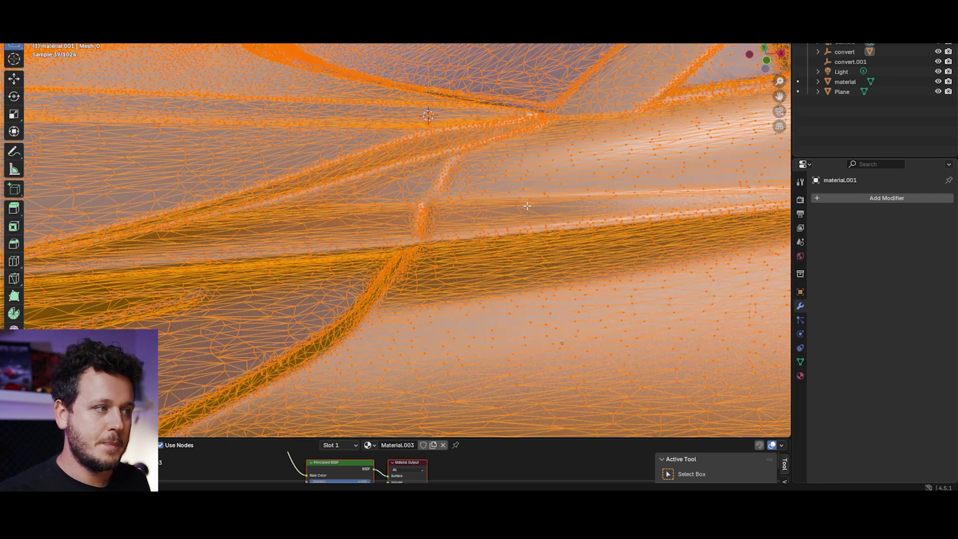
scroll(527, 205, "down", 5)
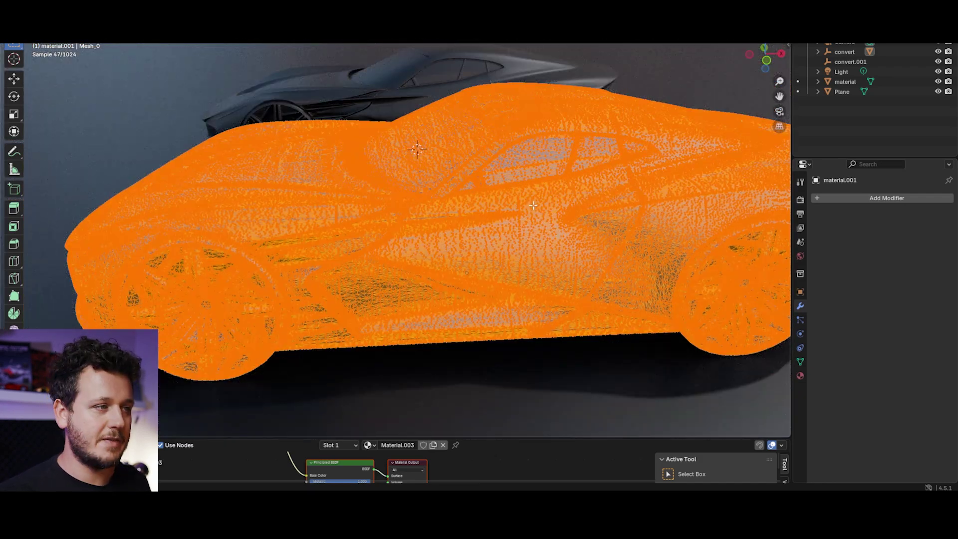
key("Tab")
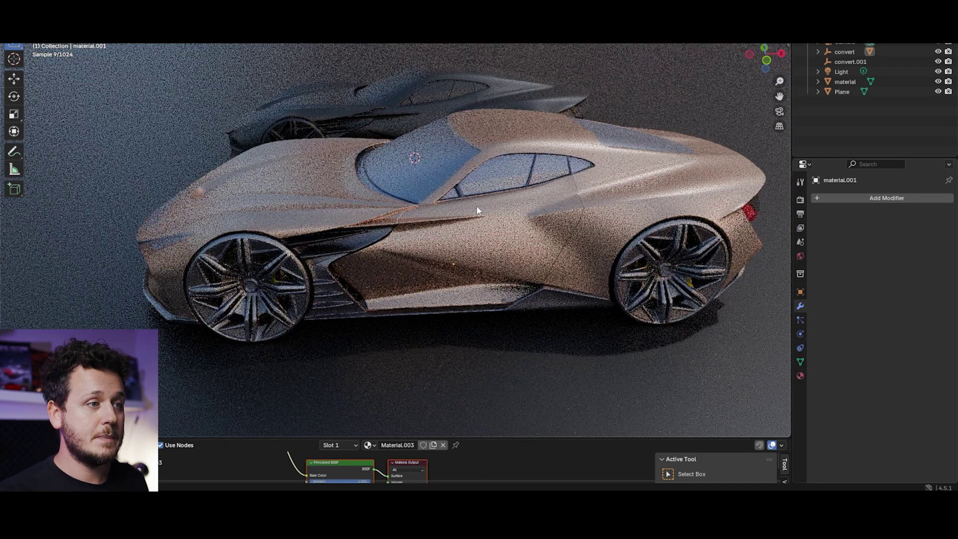
left_click_drag(477, 210, 627, 140)
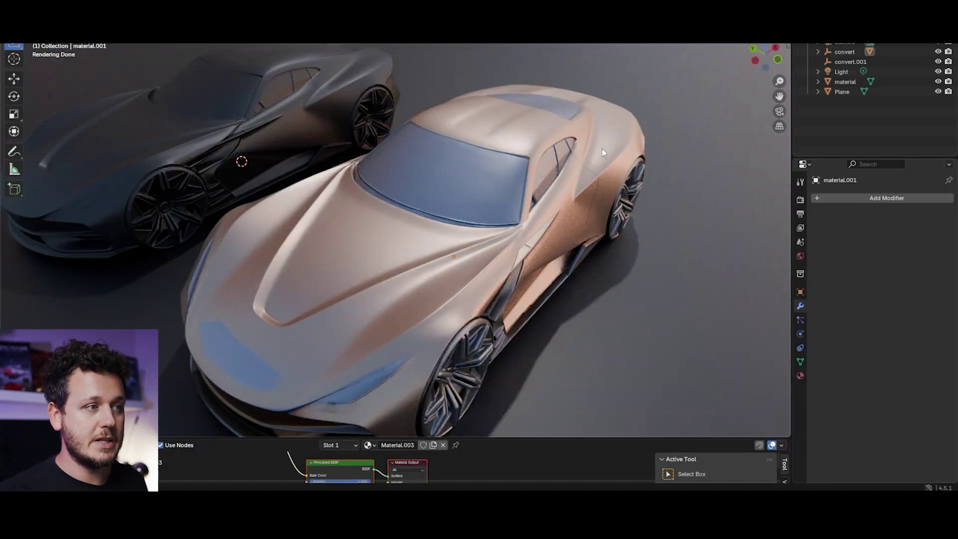
left_click_drag(600, 145, 609, 162)
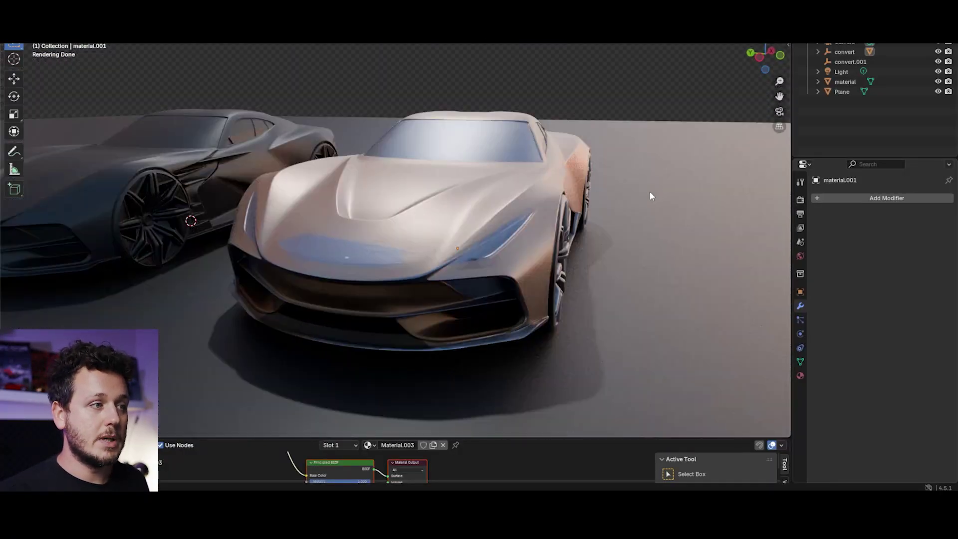
left_click_drag(651, 193, 568, 210)
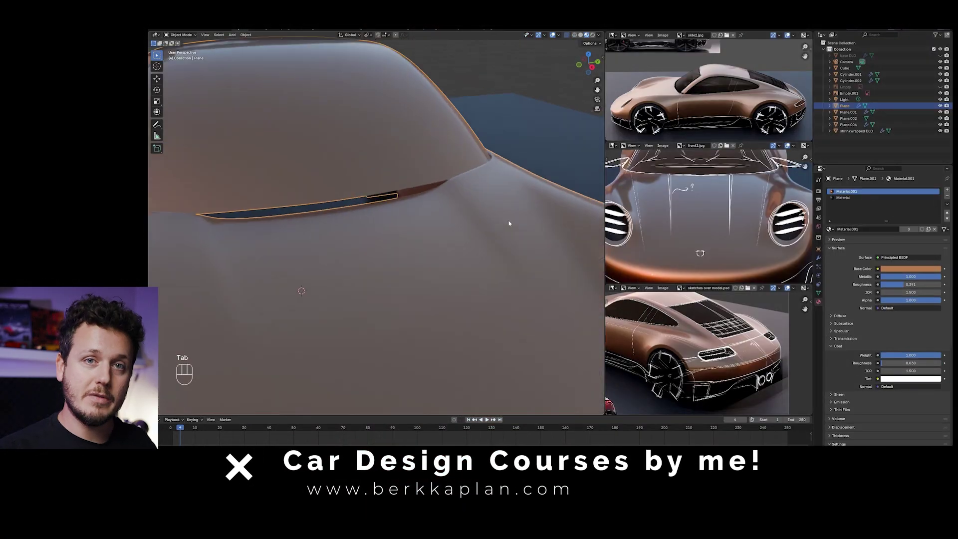
In Edit Mode, join the selected car-body vertices with a new edge, then select edges near the side slot.
key("Tab")
key("j")
key("Tab")
key("Tab")
left_click(520, 377)
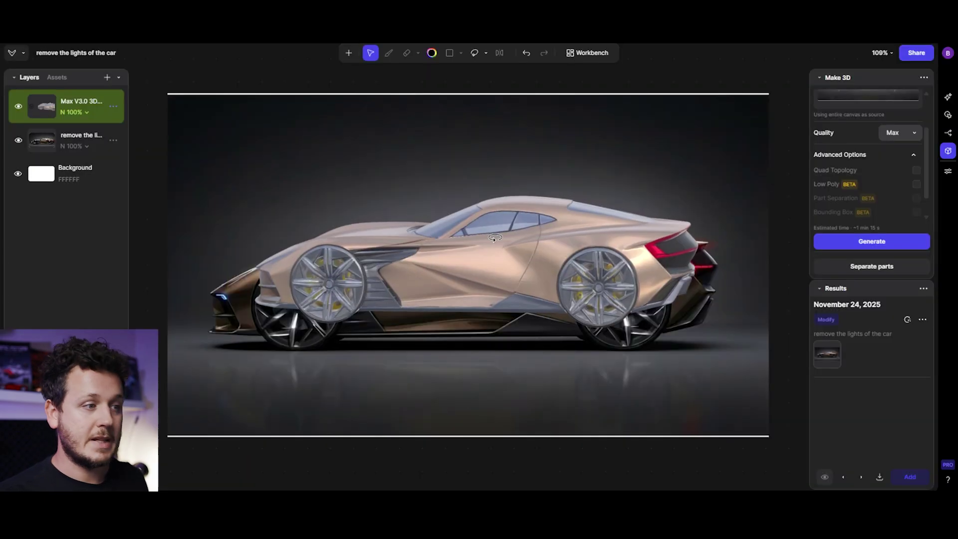
Orbit the Max V3.0 car overlay to a rear three-quarter angle and select its layer.
left_click_drag(494, 238, 450, 258)
left_click(450, 257)
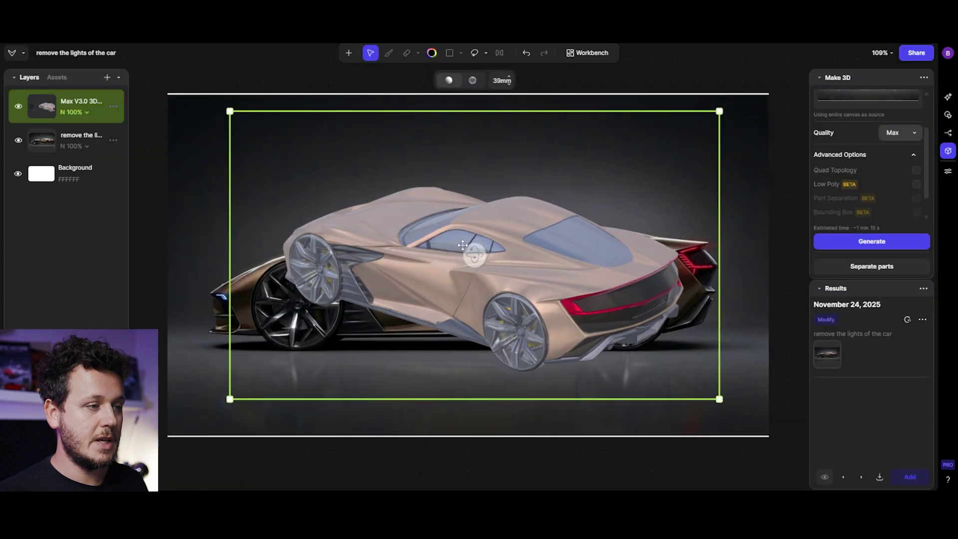